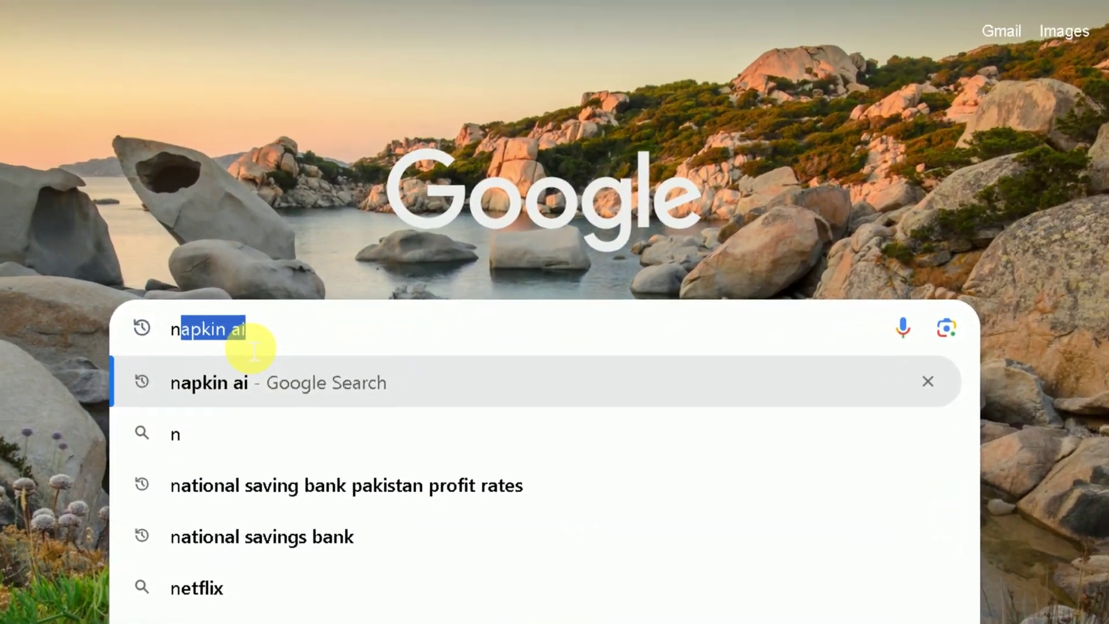
- Search Google for 'napkin ai' using the autocompleted suggestion
key("Right")
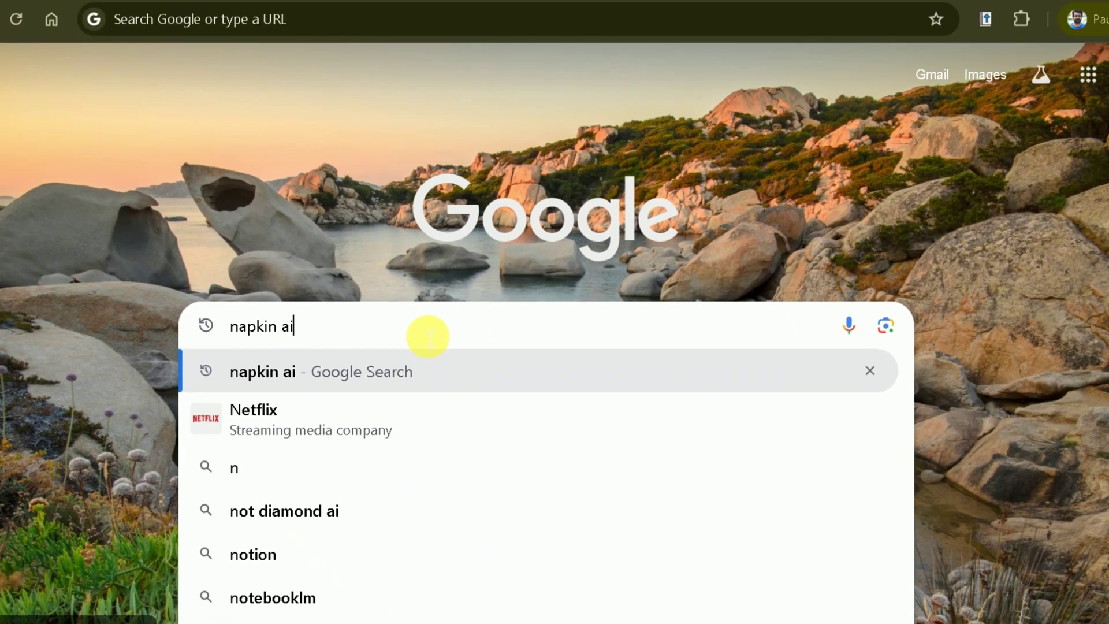
key("Return")
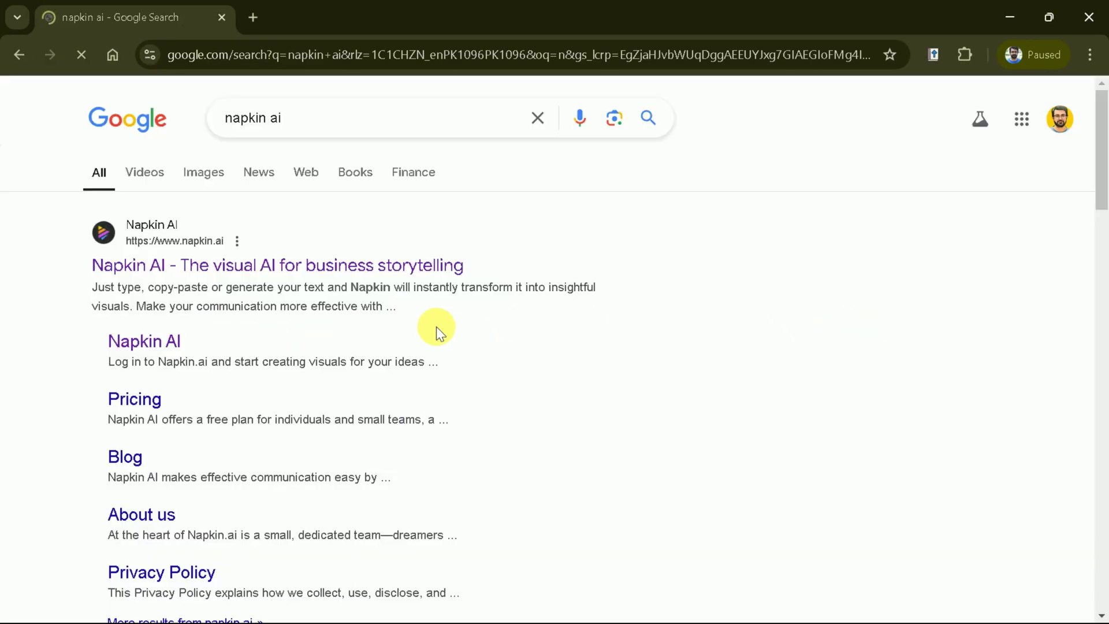
left_click(272, 266)
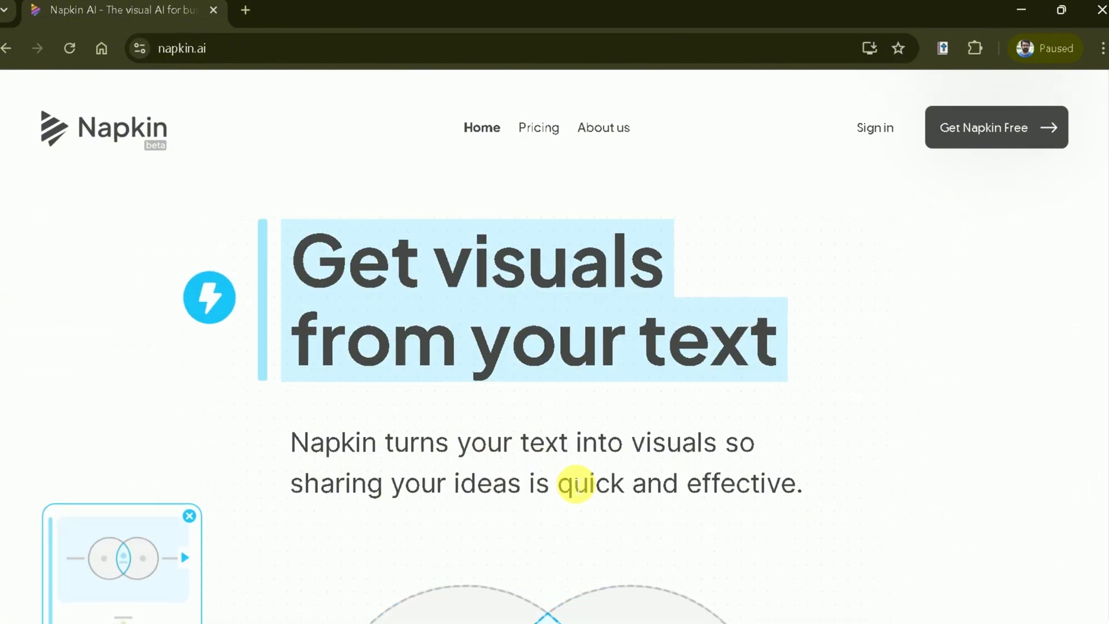
scroll(633, 436, "down", 1)
scroll(630, 450, "down", 5)
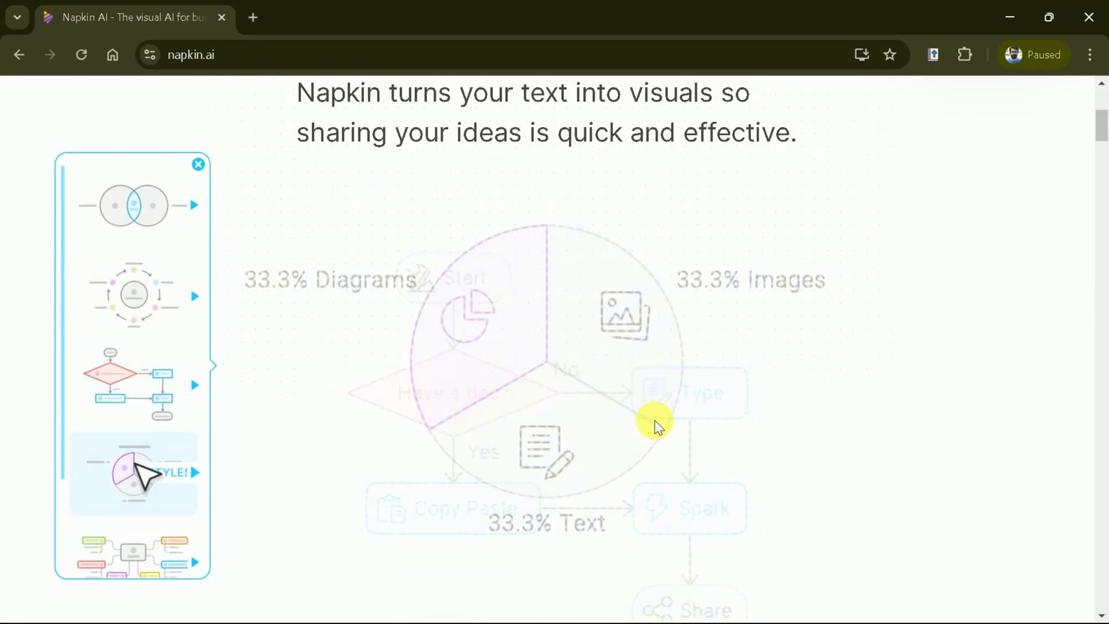
scroll(655, 421, "down", 5)
scroll(656, 420, "down", 3)
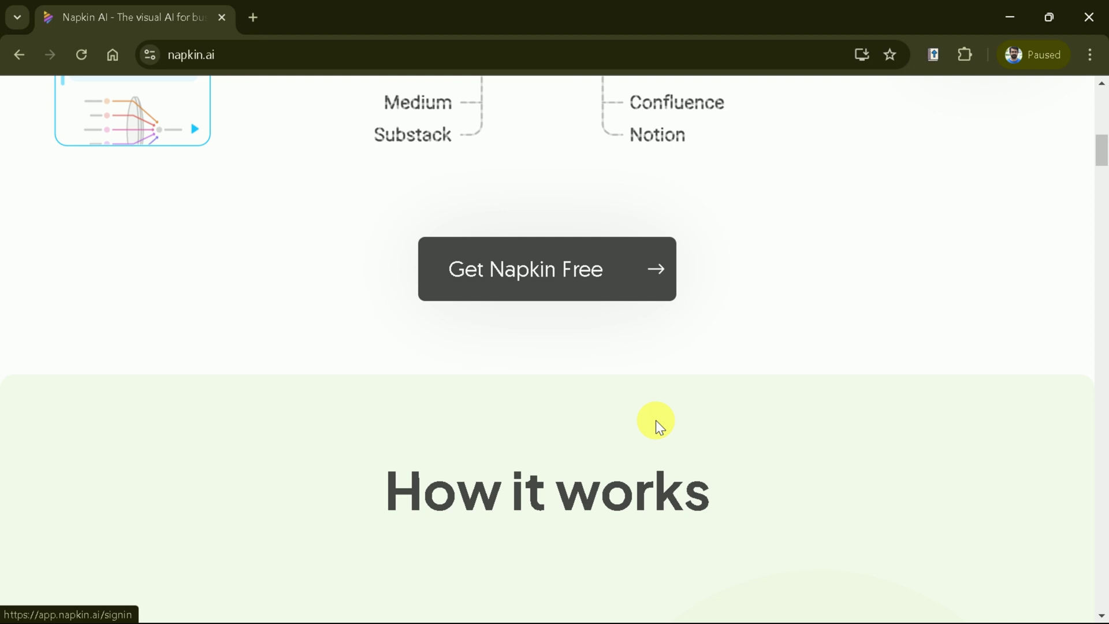
scroll(657, 420, "down", 3)
scroll(656, 421, "down", 3)
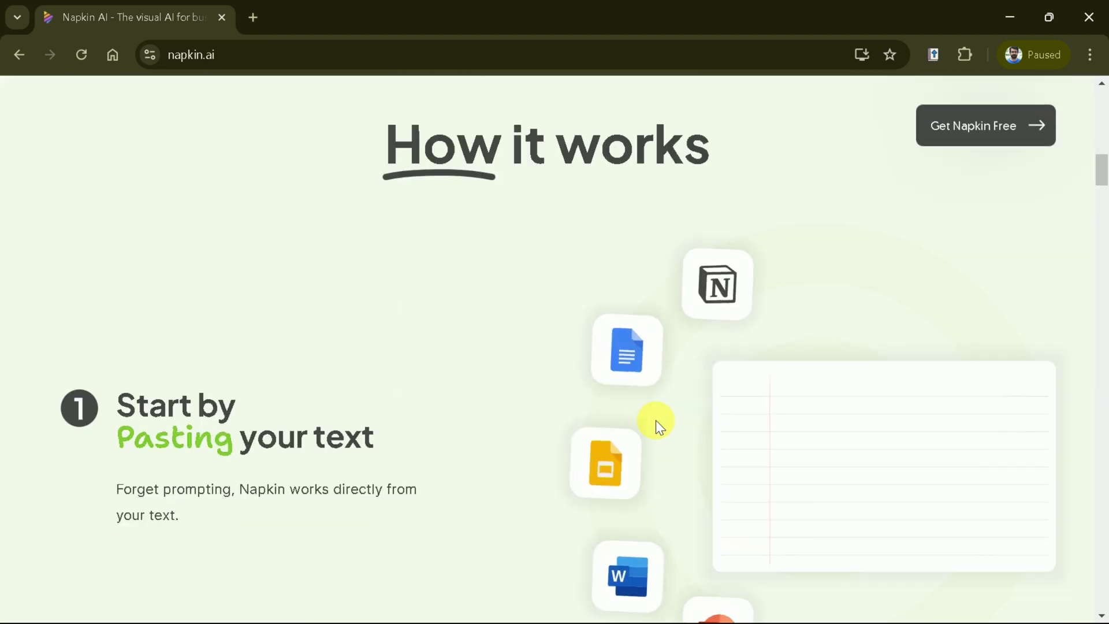
scroll(656, 421, "down", 3)
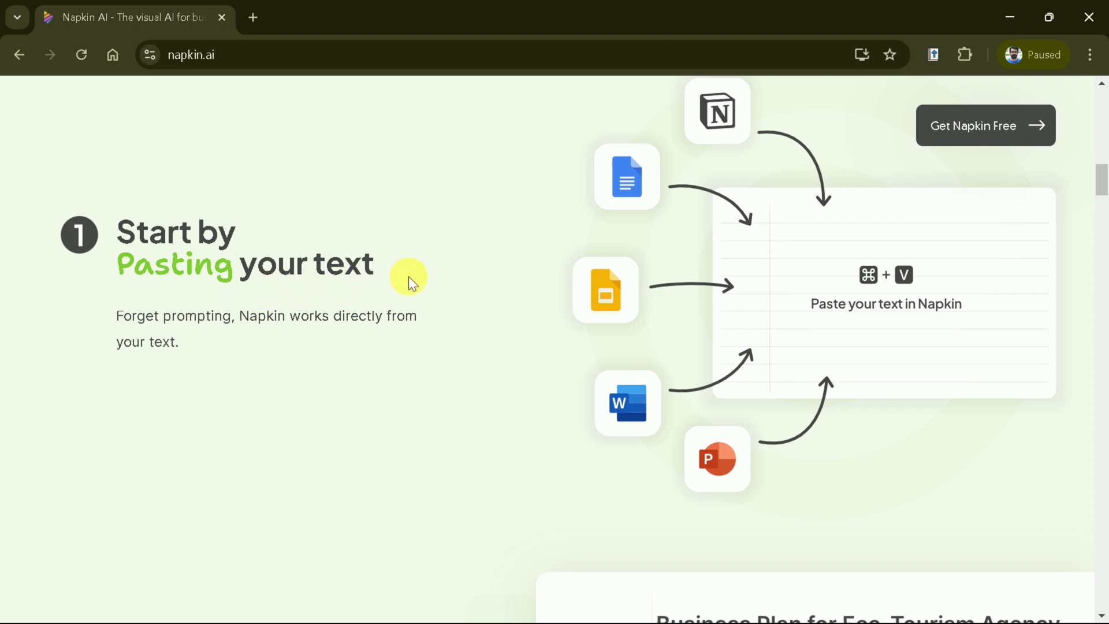
scroll(814, 274, "down", 3)
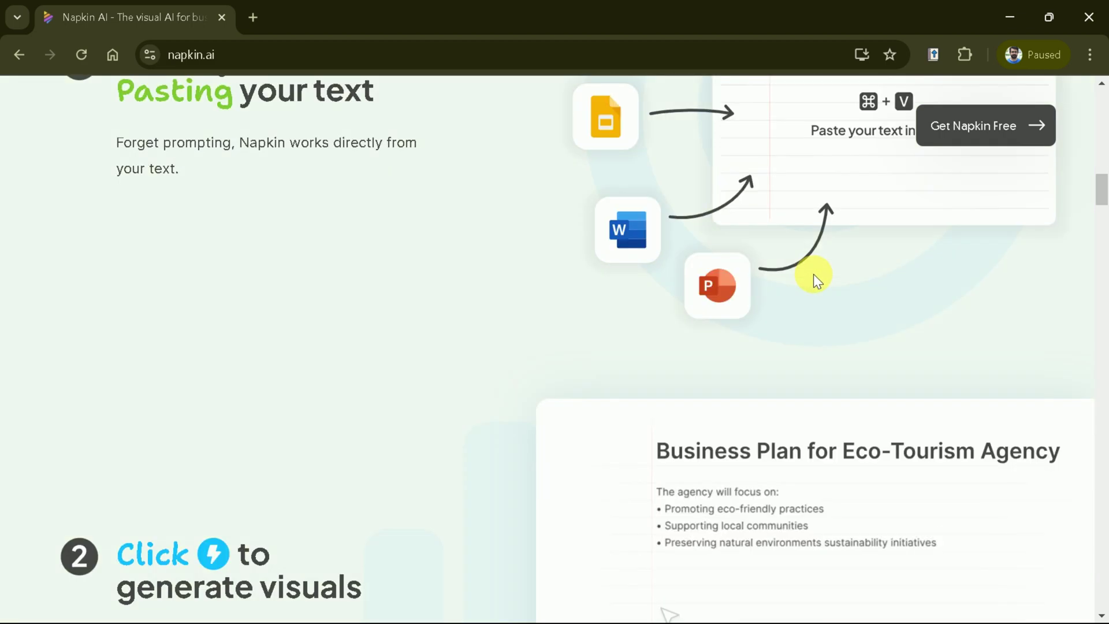
scroll(814, 274, "up", 3)
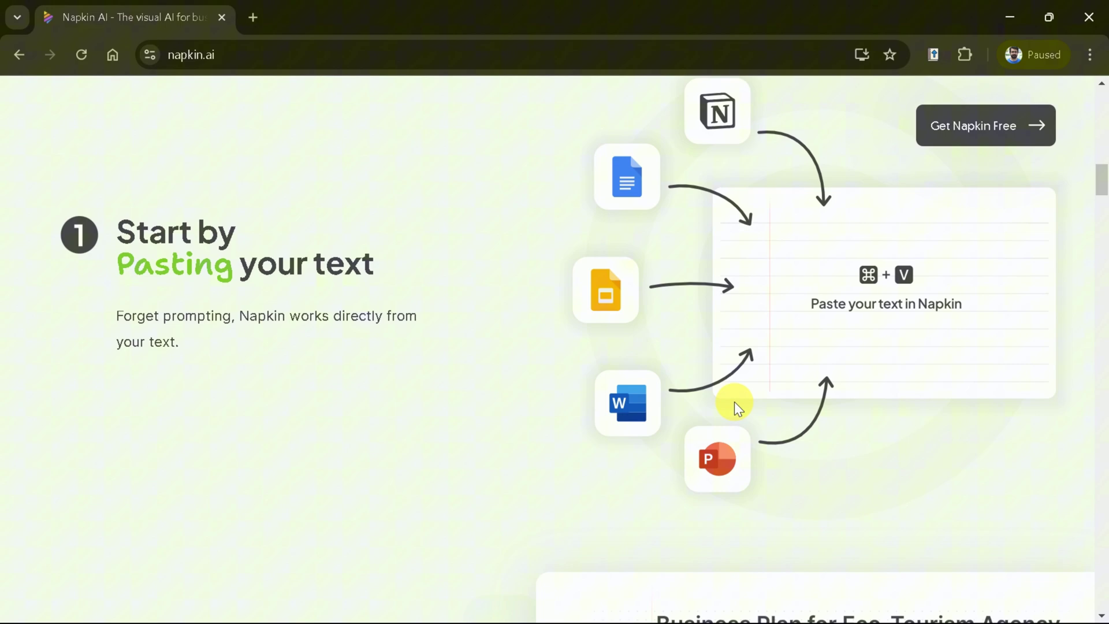
scroll(735, 399, "down", 5)
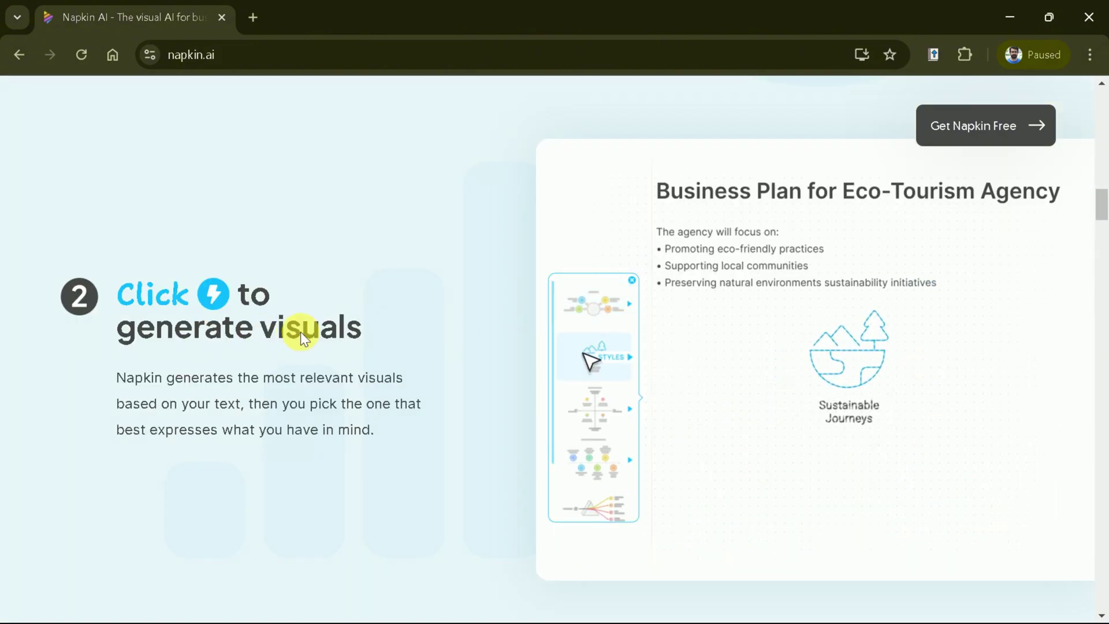
scroll(813, 350, "down", 8)
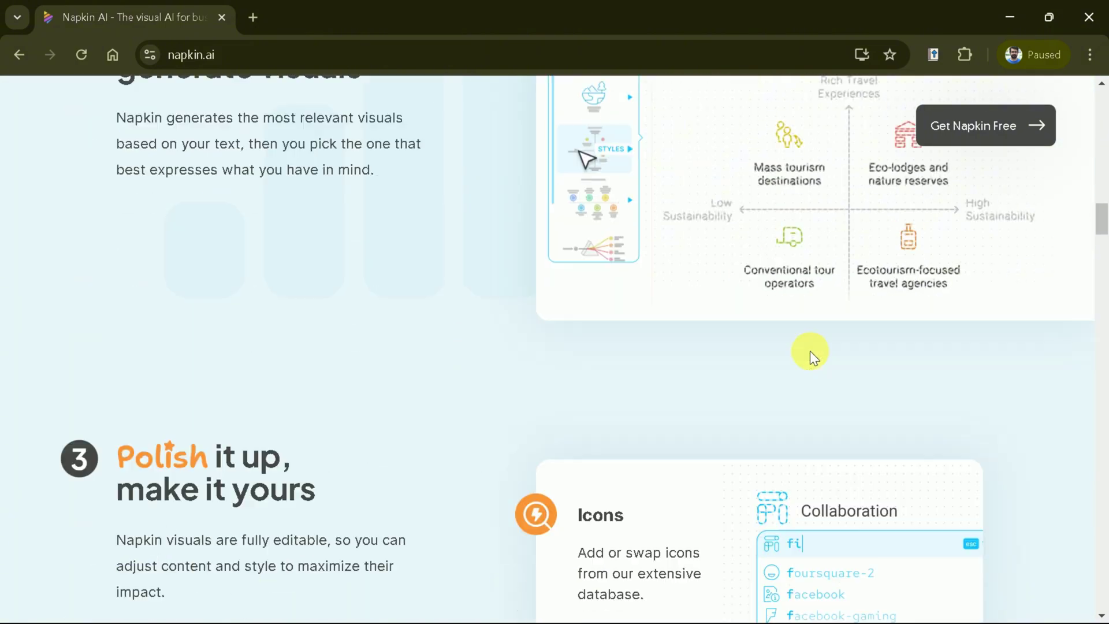
scroll(739, 352, "down", 2)
scroll(289, 347, "down", 2)
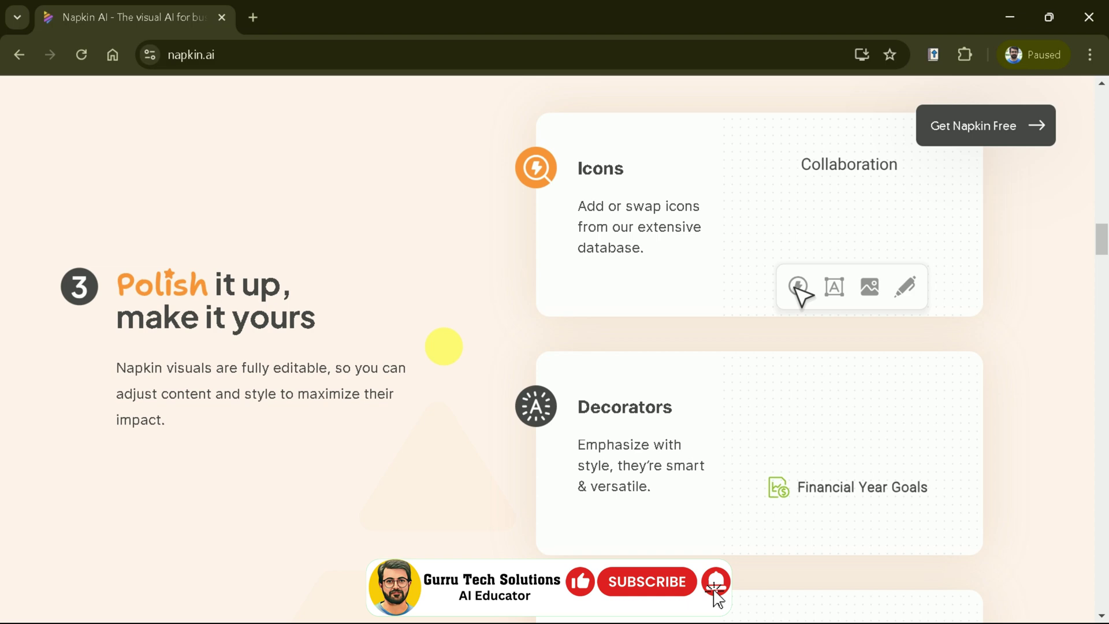
scroll(854, 412, "down", 5)
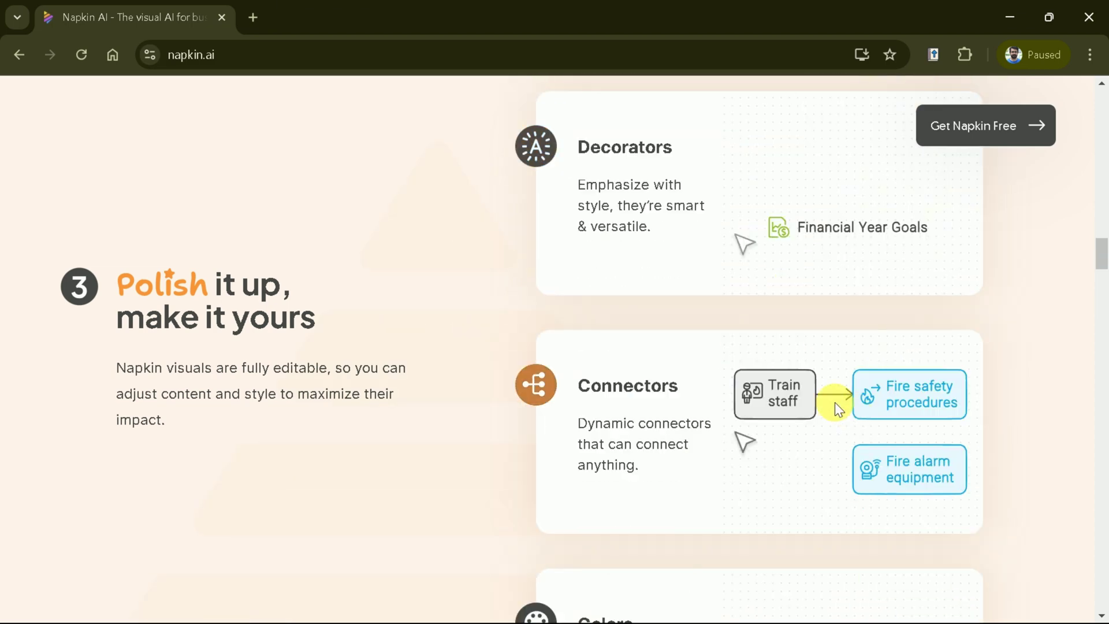
scroll(835, 402, "down", 3)
scroll(831, 397, "down", 3)
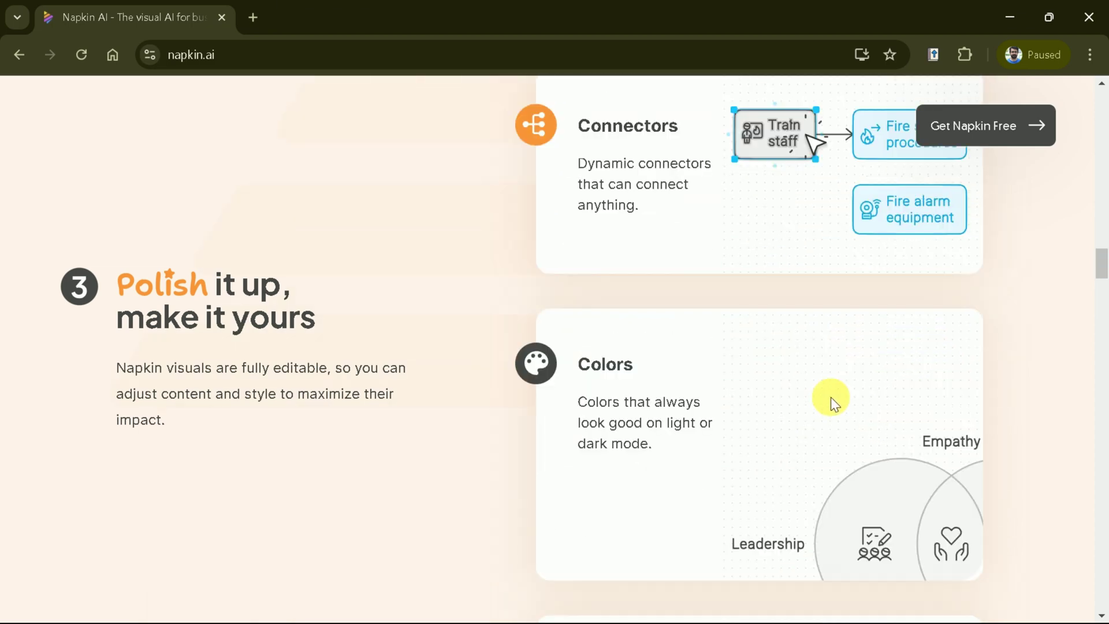
scroll(831, 396, "up", 10)
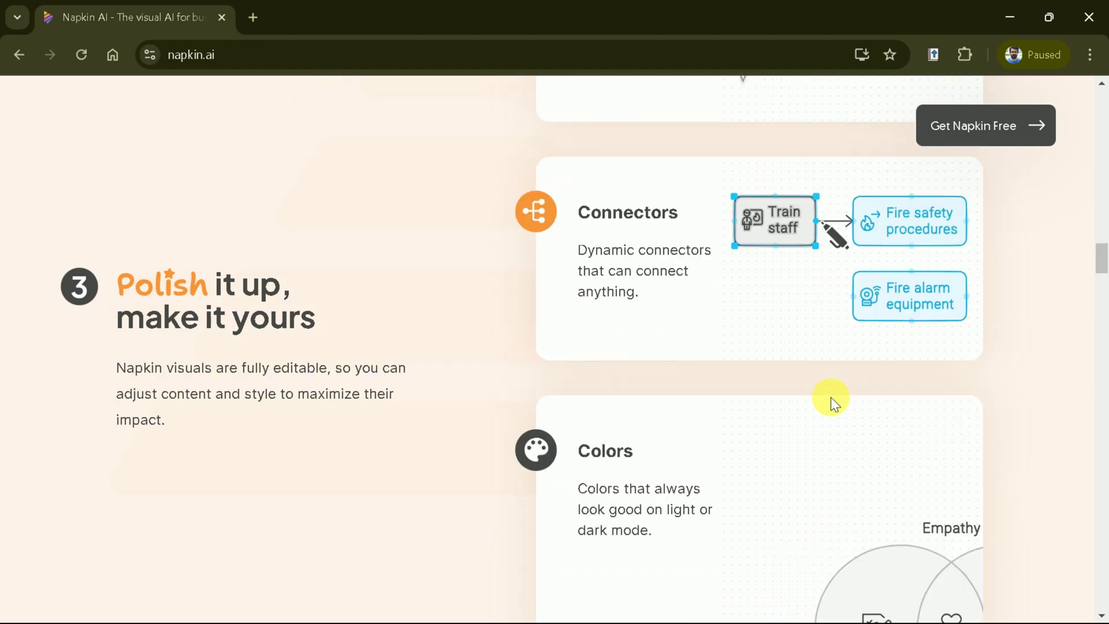
scroll(831, 397, "up", 2)
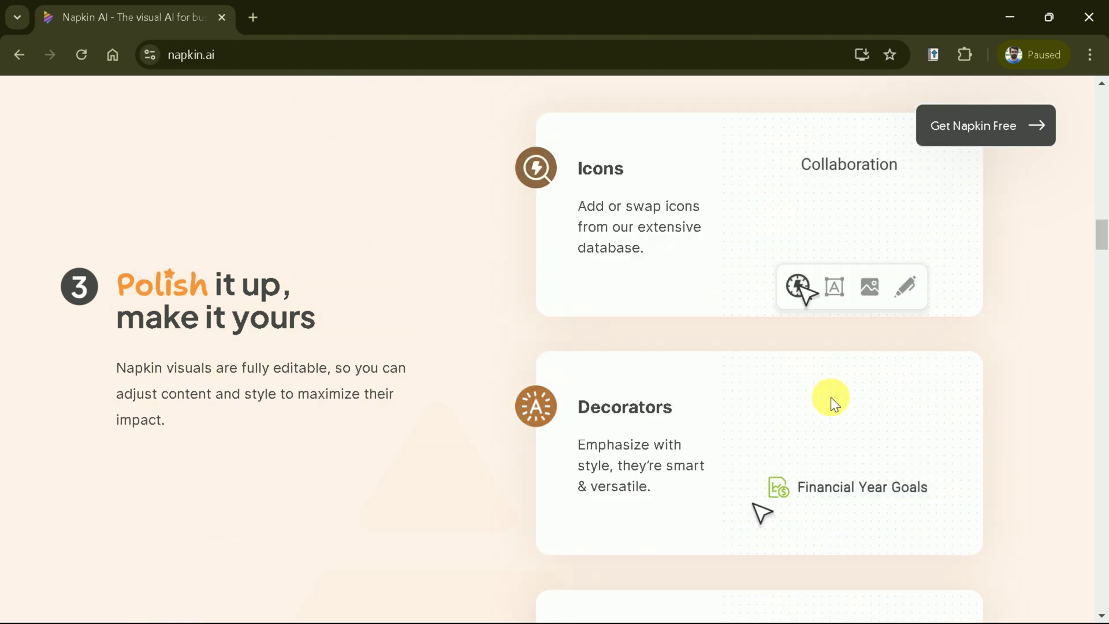
scroll(831, 397, "up", 2)
scroll(831, 397, "down", 7)
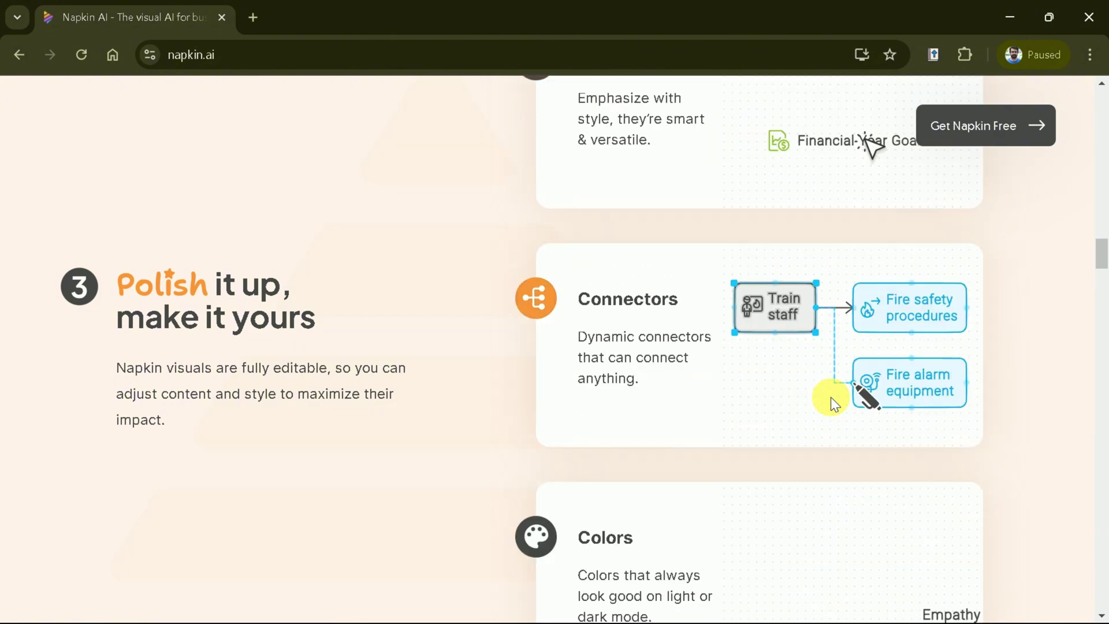
scroll(830, 397, "down", 4)
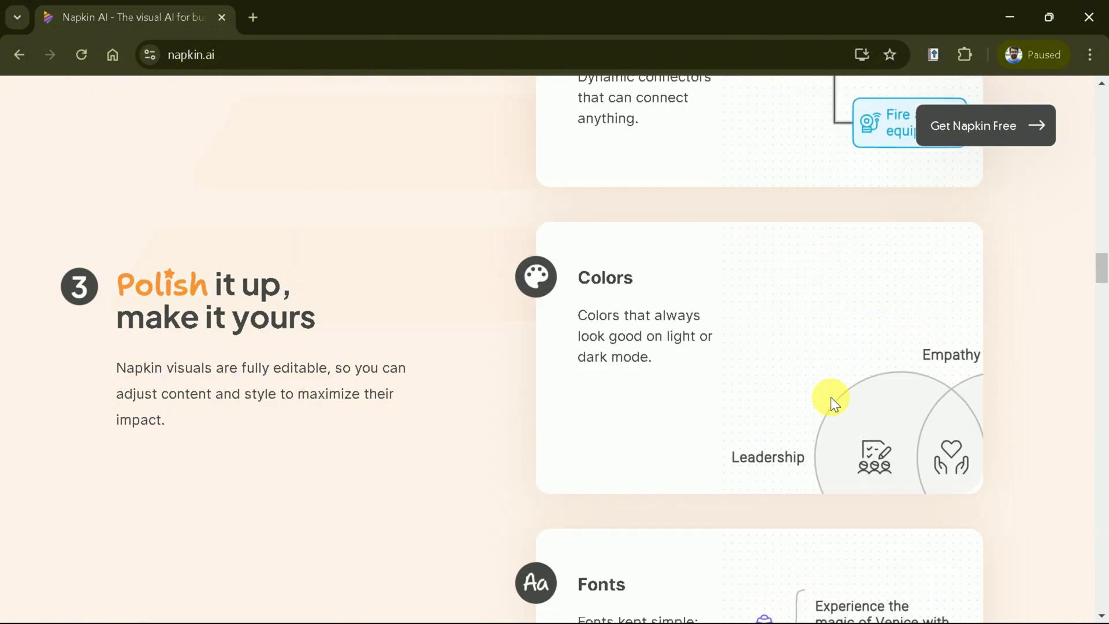
scroll(831, 397, "down", 8)
scroll(831, 397, "down", 4)
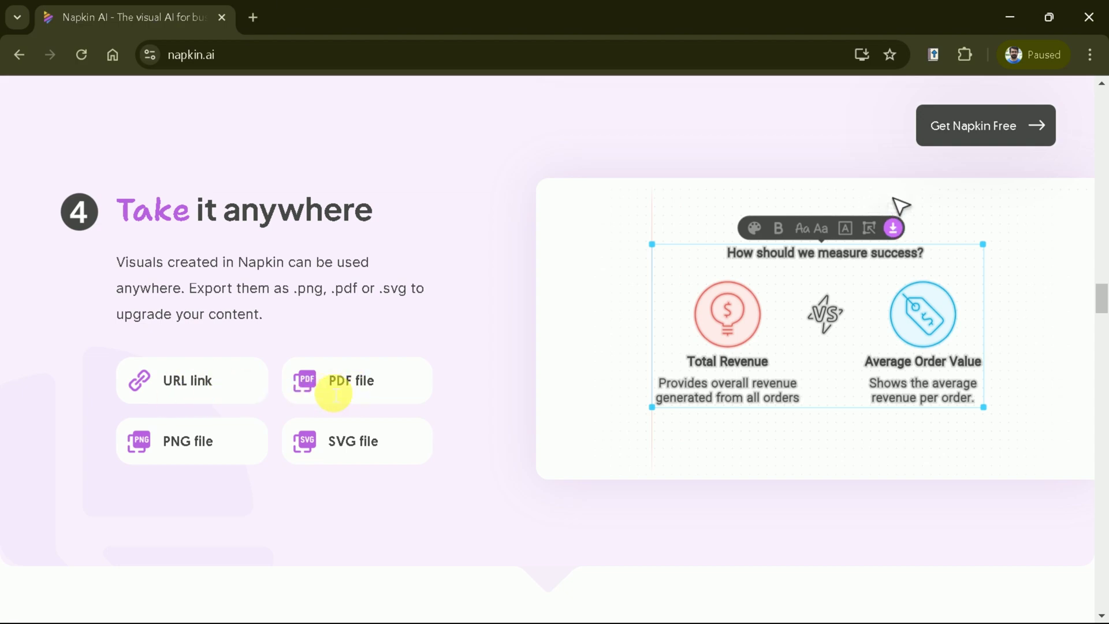
scroll(693, 376, "down", 10)
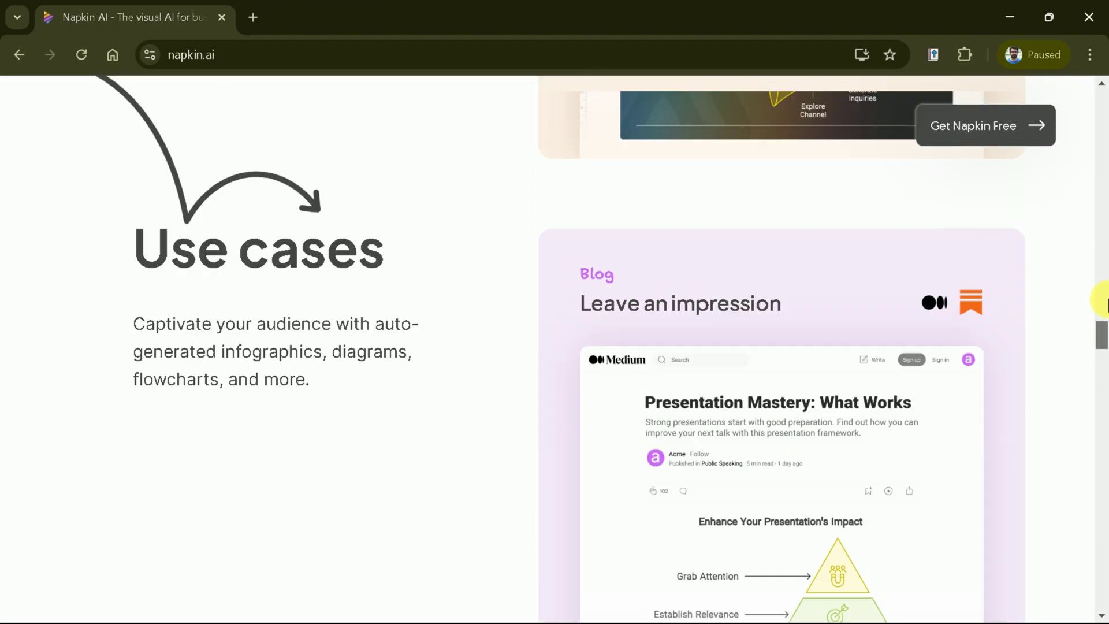
left_click_drag(1105, 300, 1101, 99)
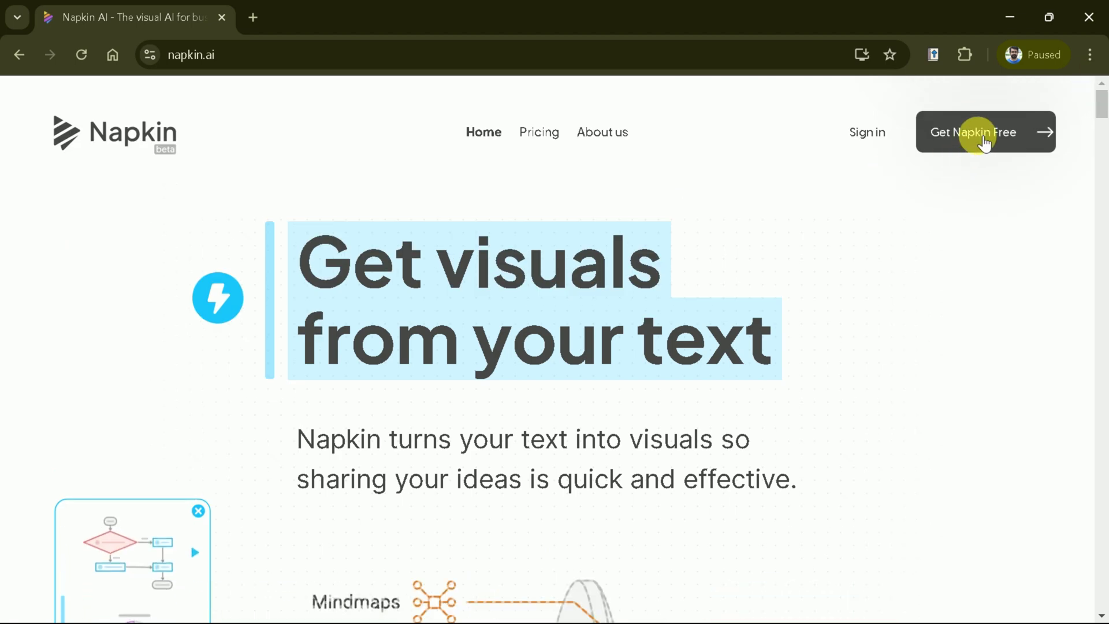
- Start Napkin's free sign-up and sign in with a Google account
left_click(979, 141)
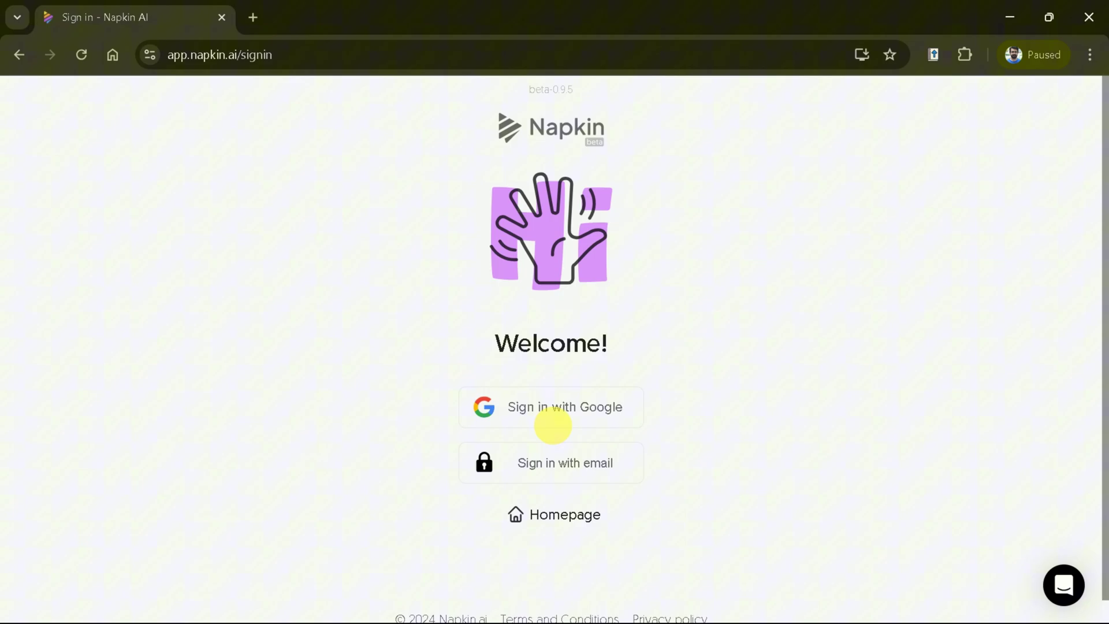
left_click(556, 415)
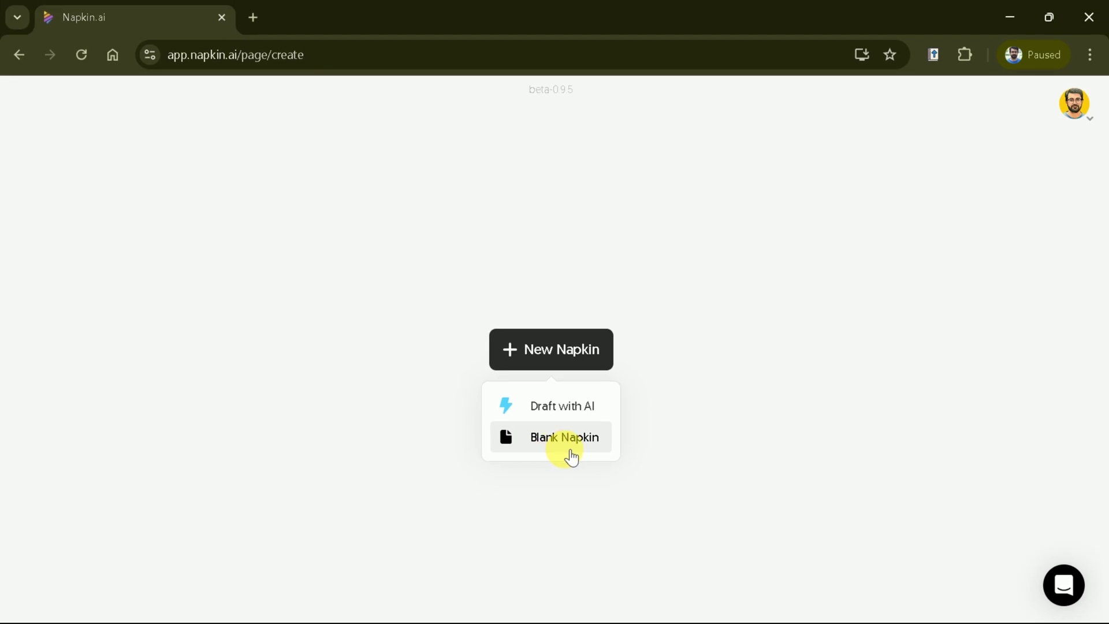
- Draft a new napkin with AI from the prompt 'Quantitative research types'
left_click(568, 409)
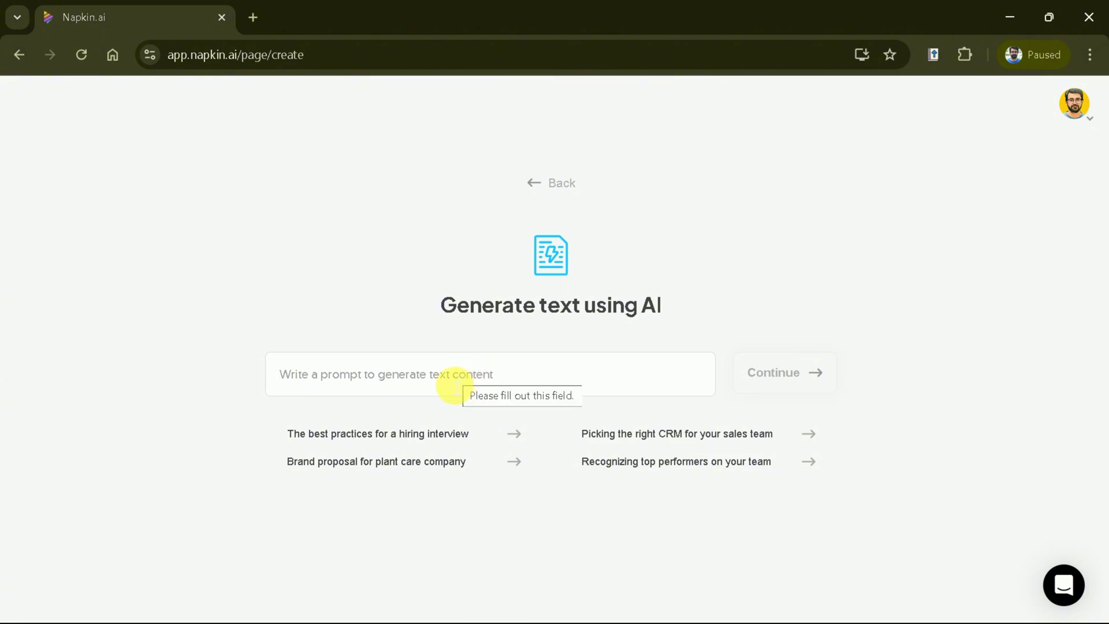
left_click(561, 371)
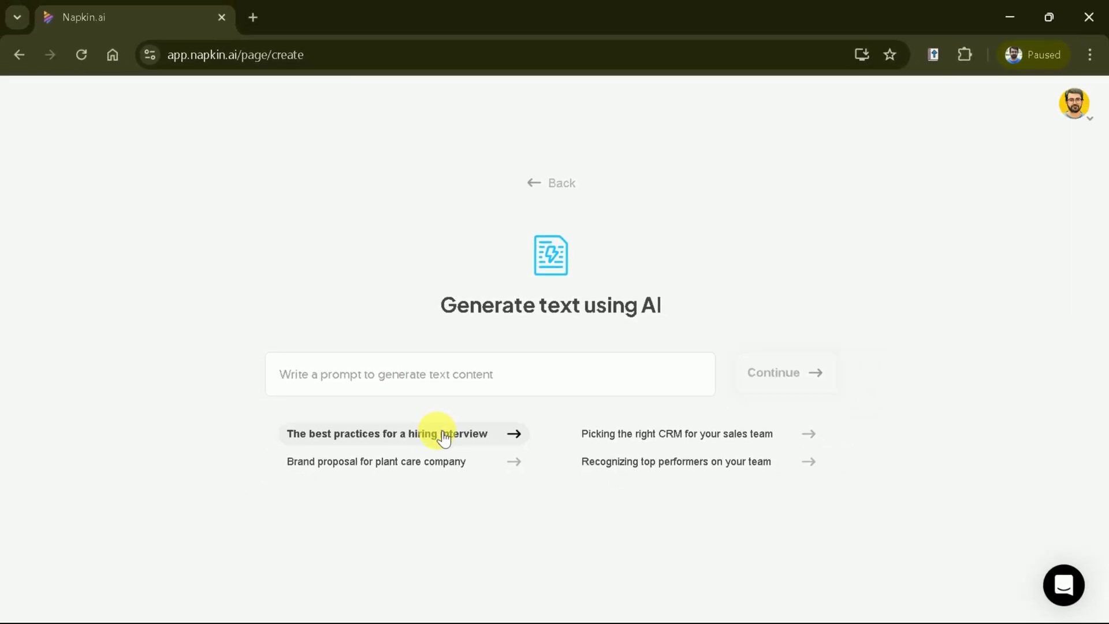
left_click(454, 381)
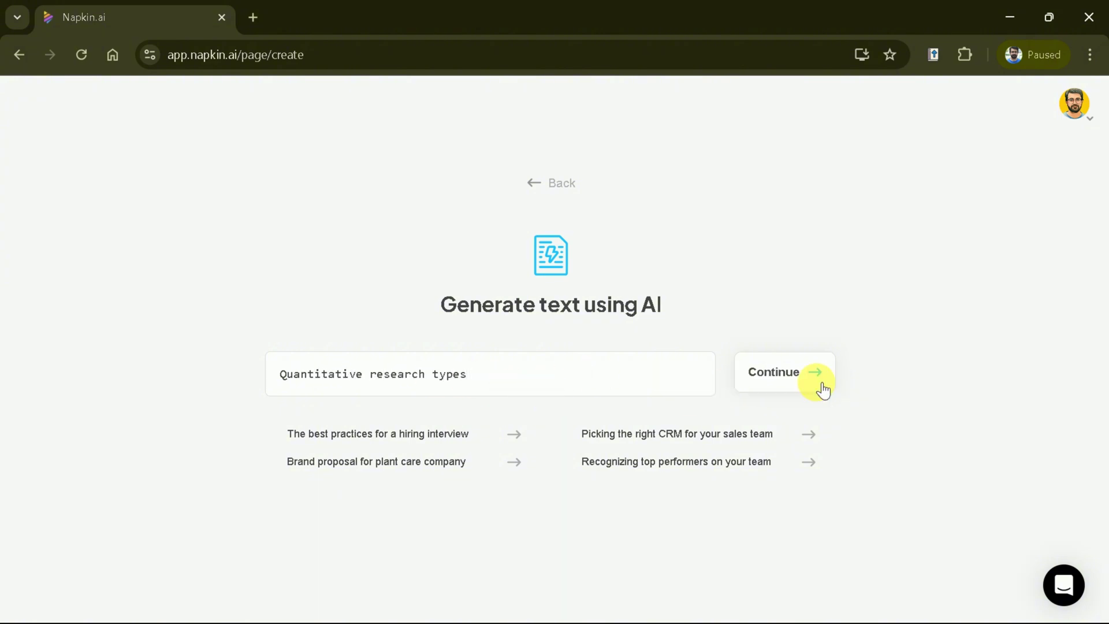
left_click(788, 375)
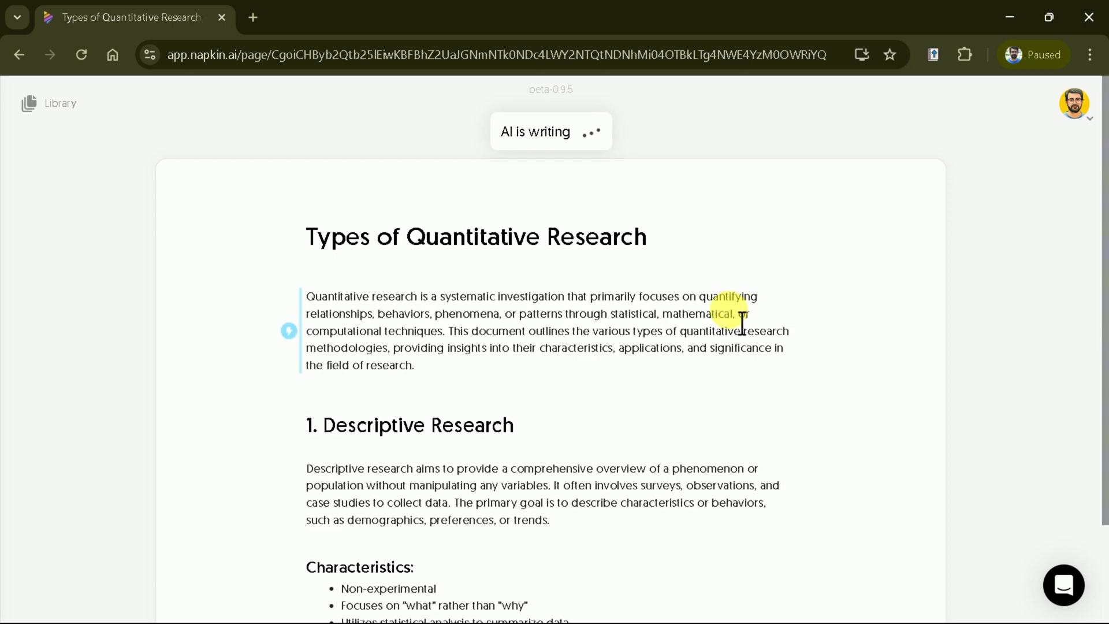
- Scroll through the generated draft down to the Conclusion and back up to the title
scroll(743, 322, "down", 5)
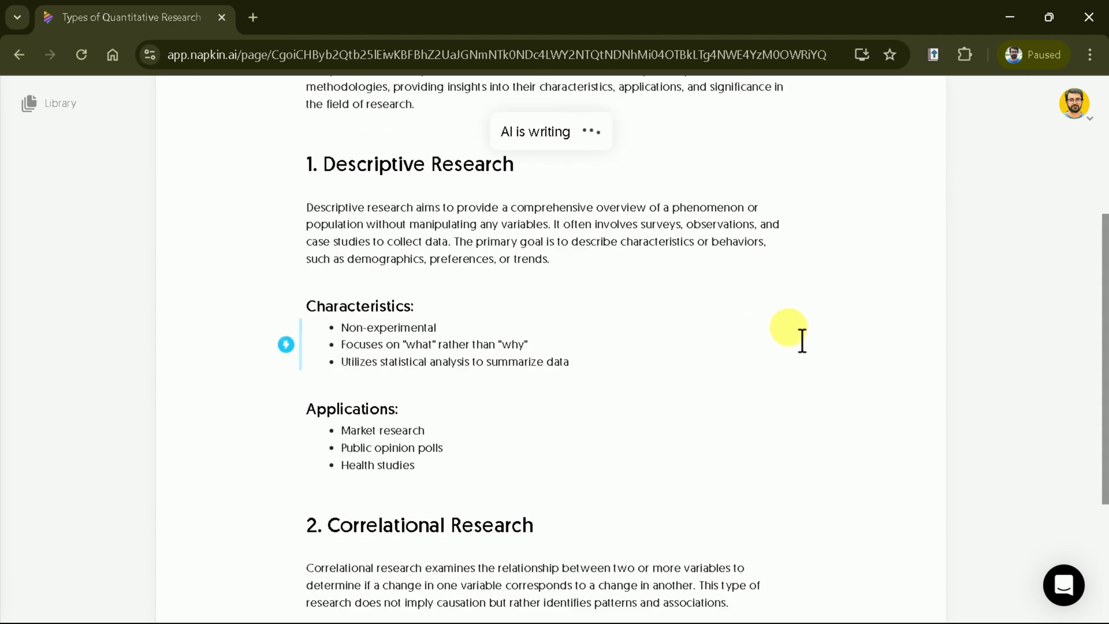
scroll(798, 341, "down", 4)
scroll(800, 375, "down", 3)
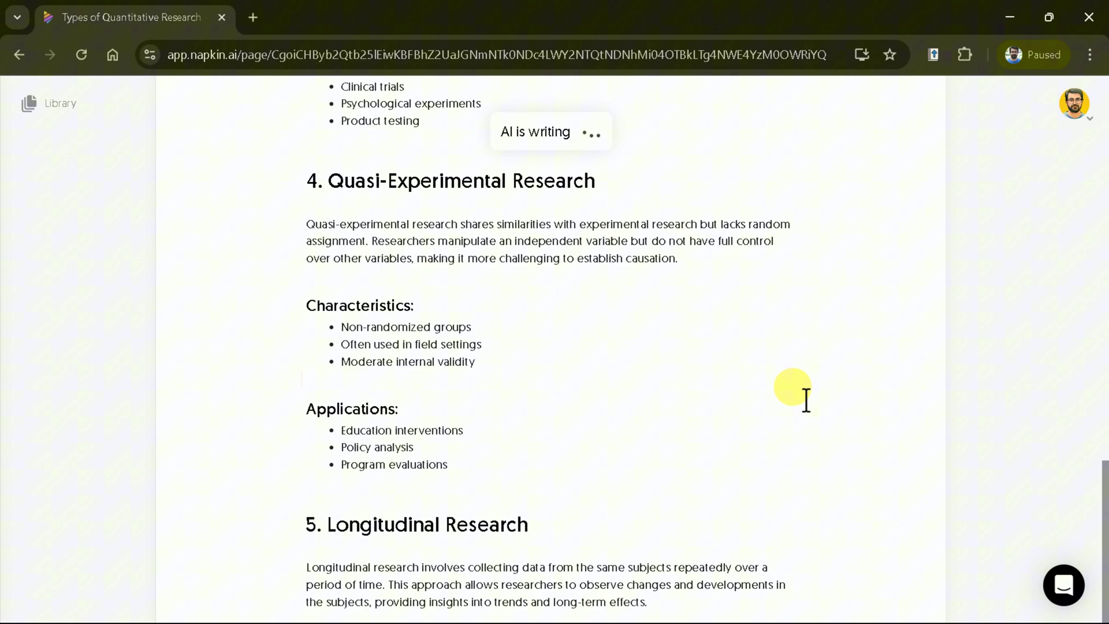
scroll(807, 399, "up", 15)
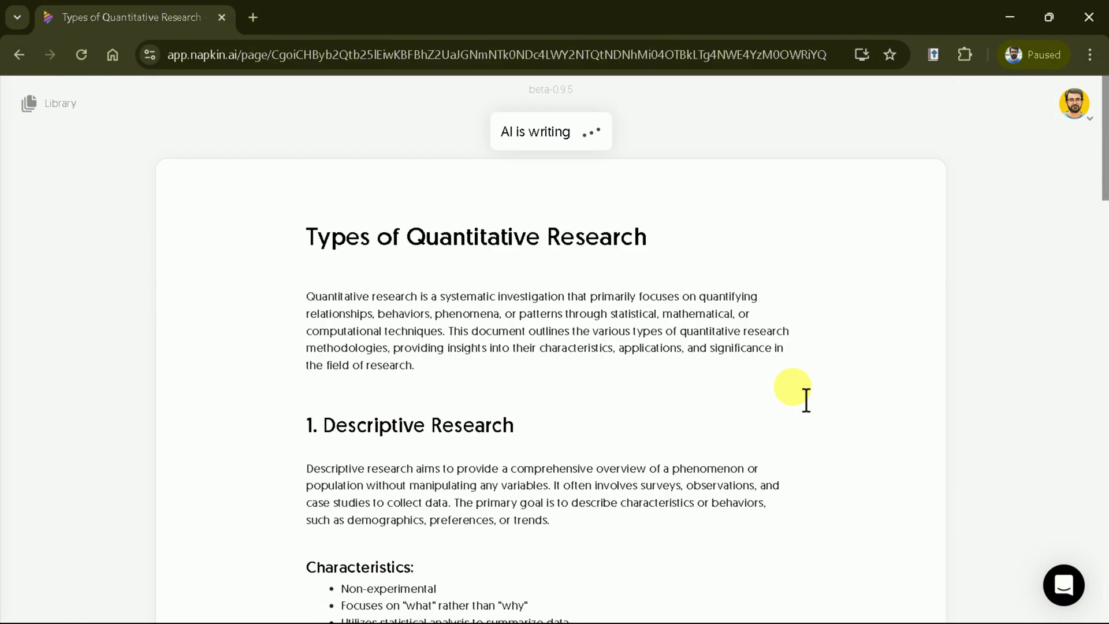
scroll(479, 346, "down", 20)
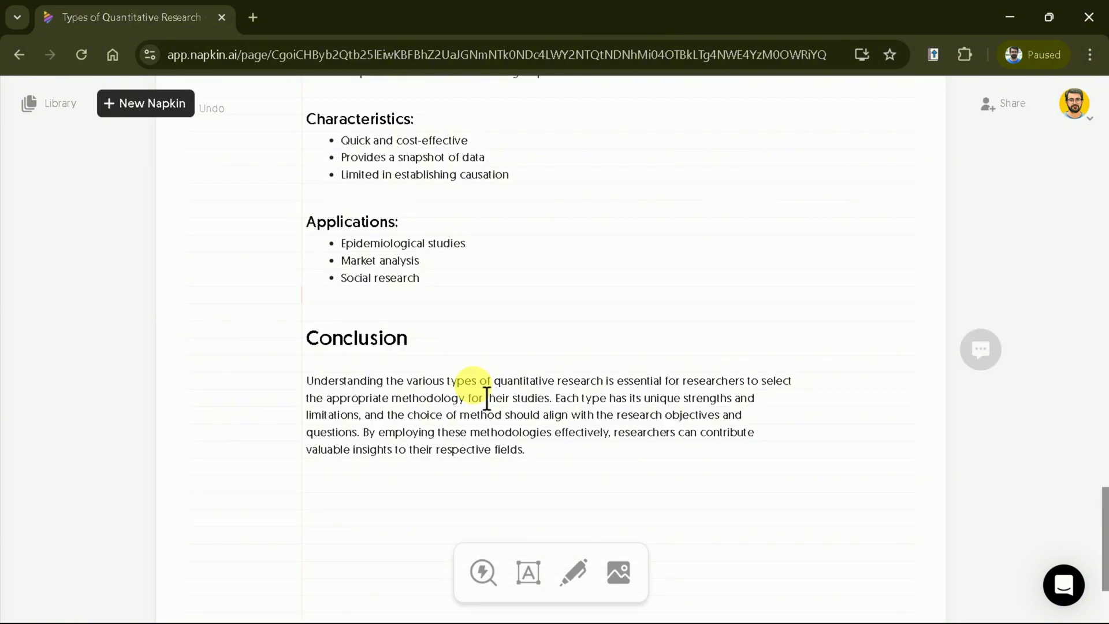
scroll(488, 401, "up", 6)
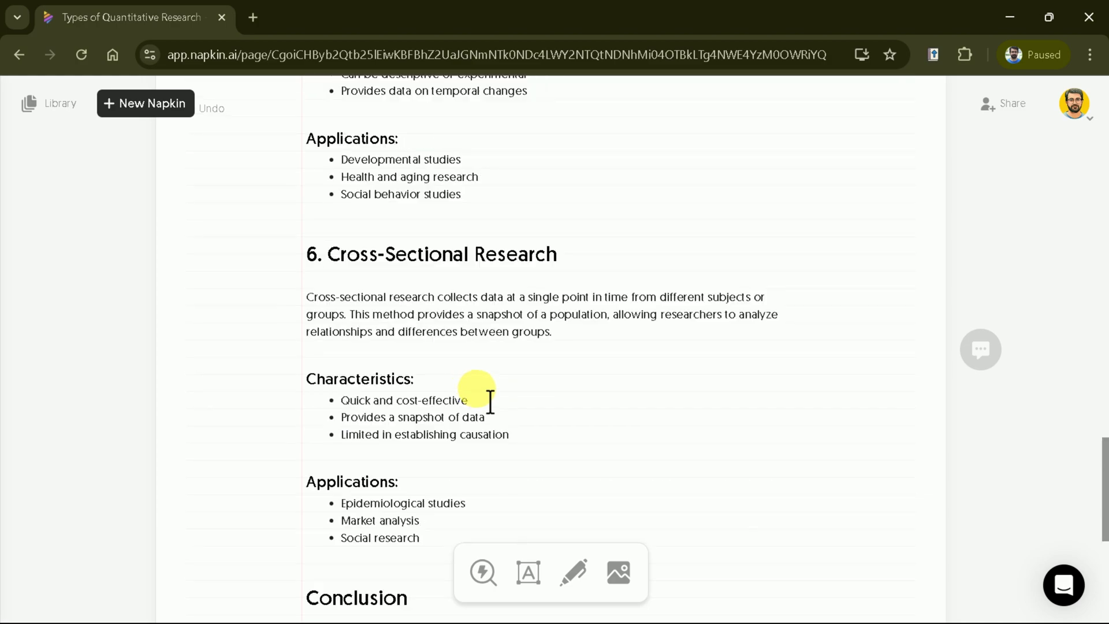
scroll(490, 402, "up", 15)
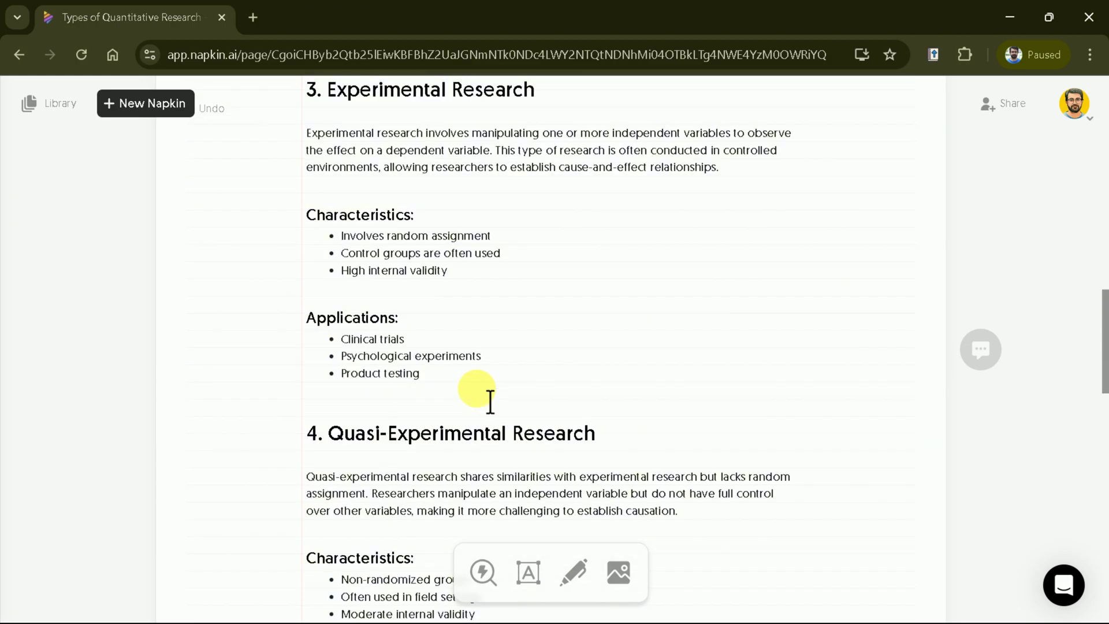
scroll(490, 402, "up", 6)
scroll(491, 402, "up", 6)
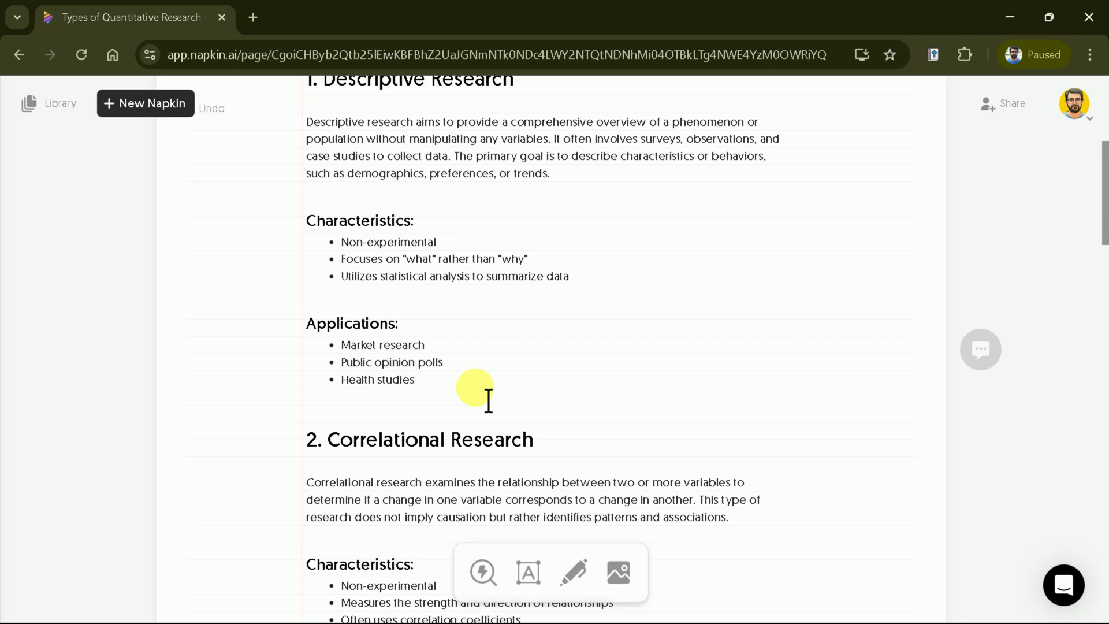
scroll(482, 395, "up", 6)
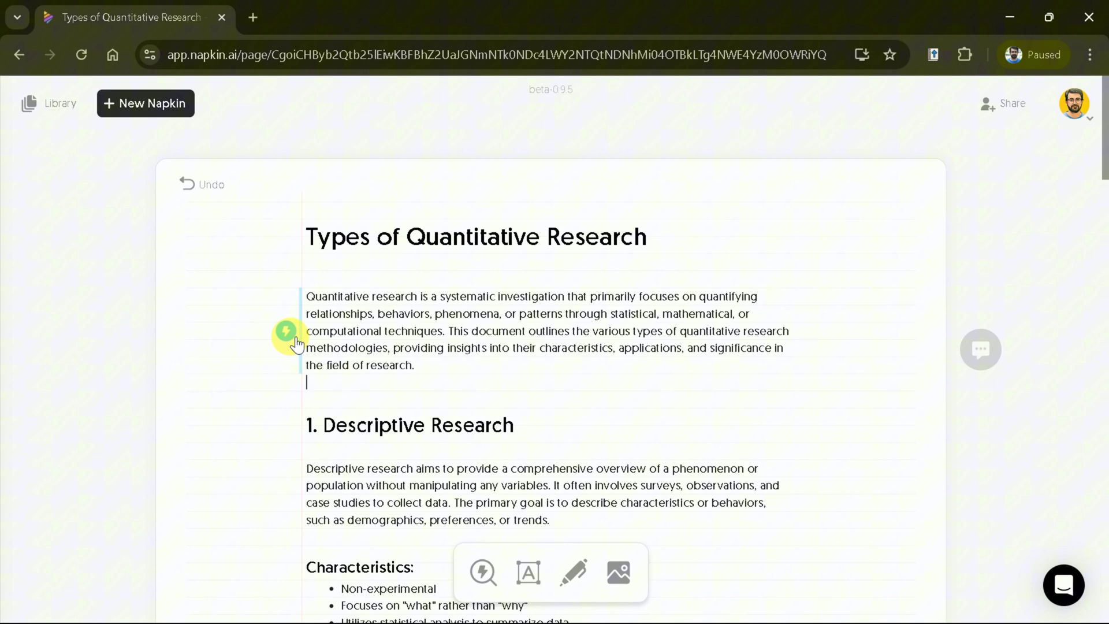
- Generate a visual from the introduction paragraph and settle on the thought-bubble chooser diagram
left_click(296, 341)
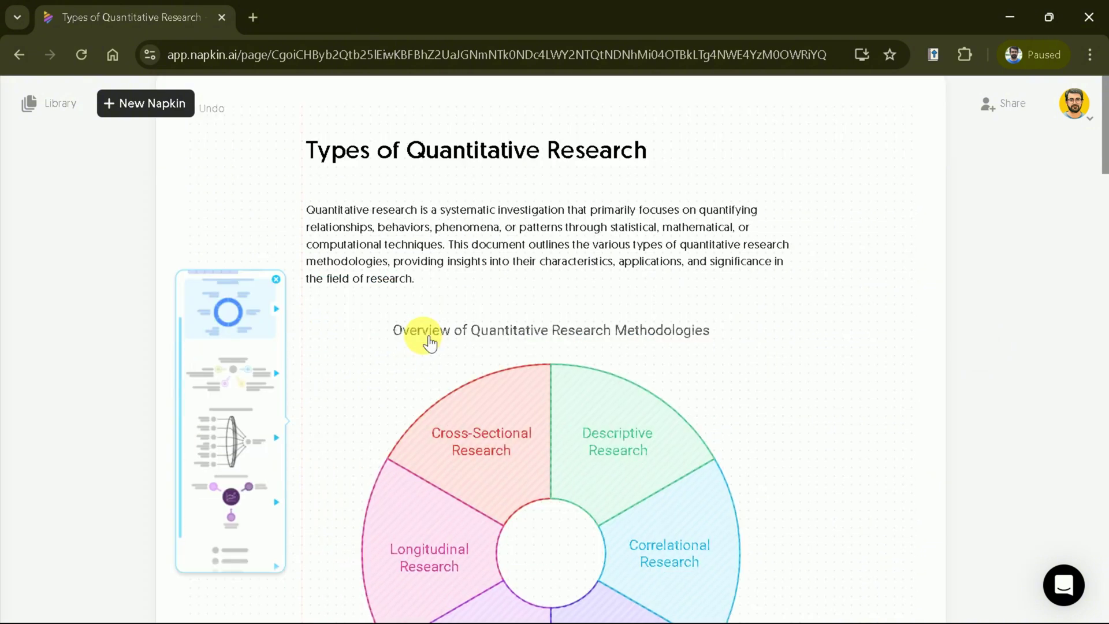
scroll(426, 339, "down", 3)
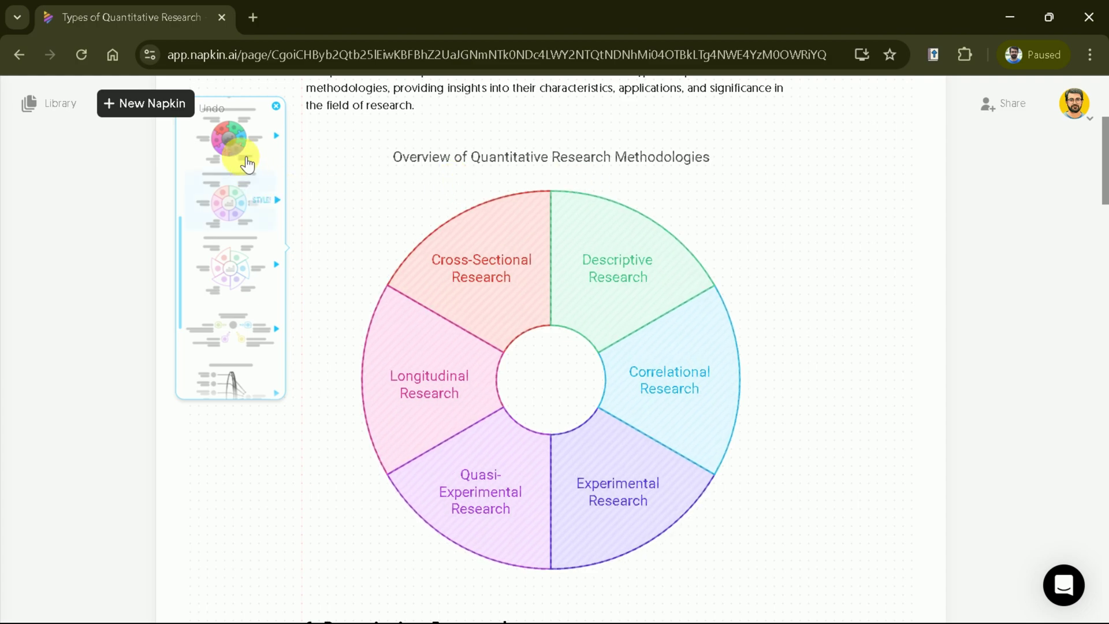
left_click(247, 165)
left_click(228, 219)
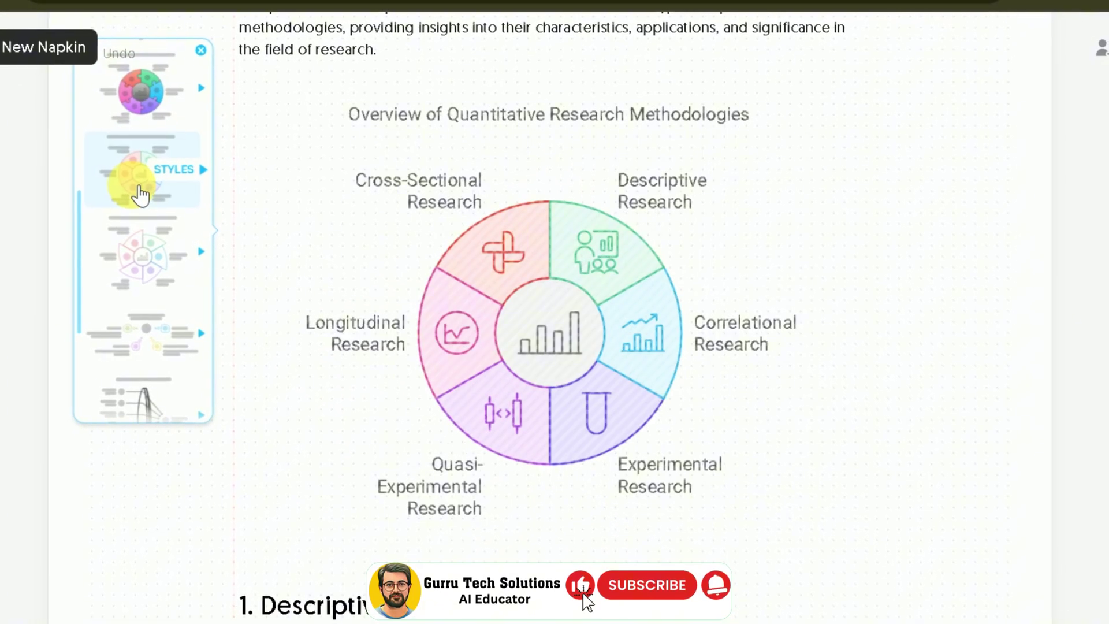
left_click(144, 255)
left_click(140, 287)
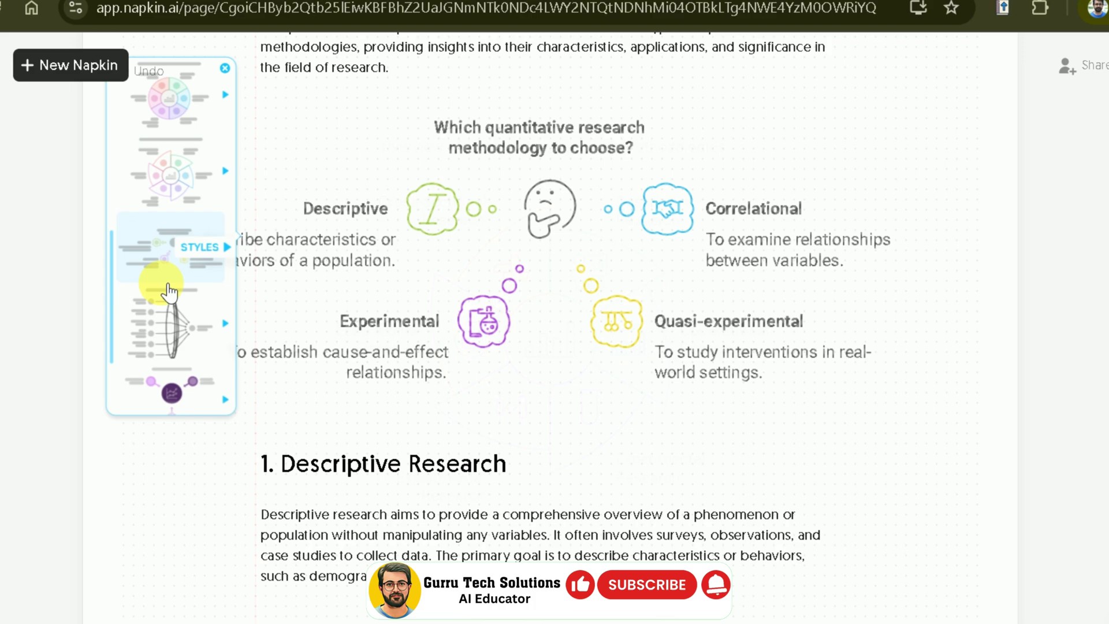
left_click(168, 312)
left_click(175, 294)
left_click(171, 286)
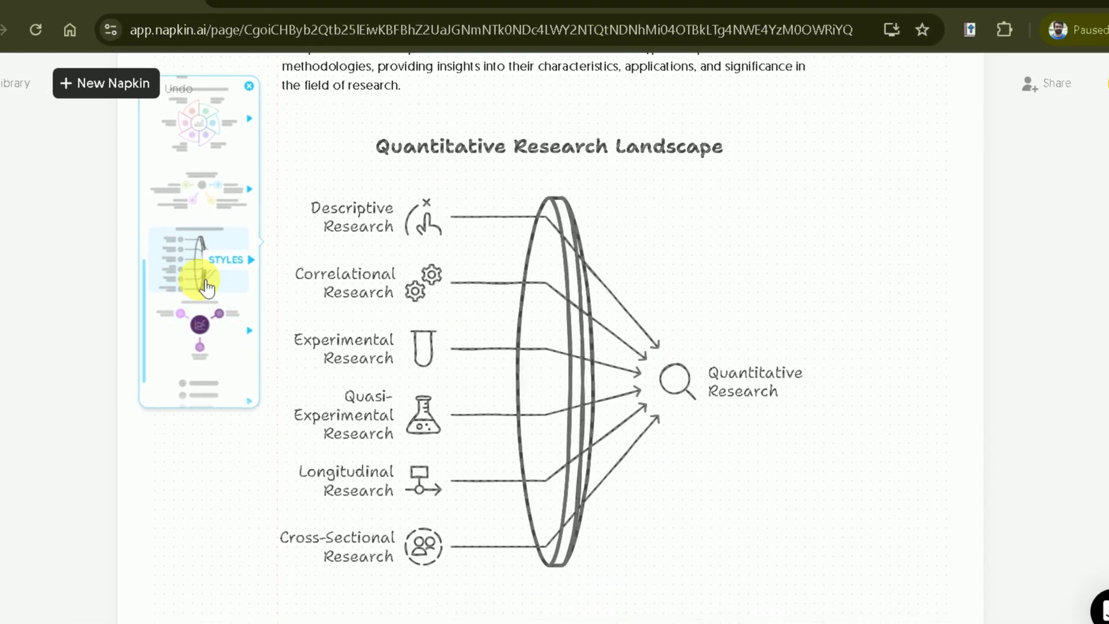
left_click(214, 190)
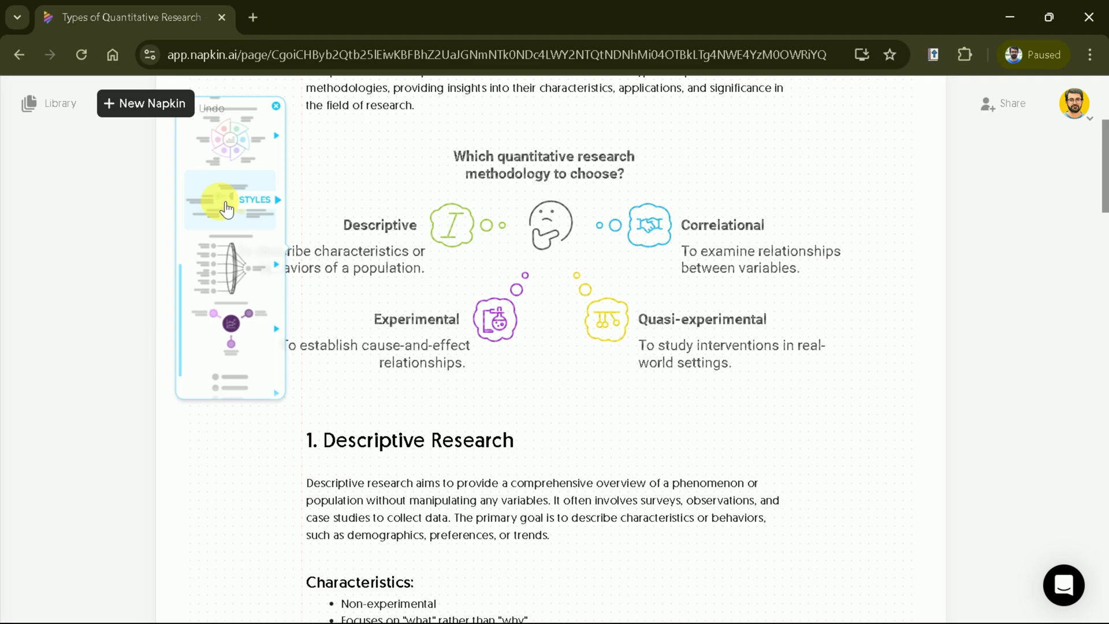
- Give the thought-bubble diagram its outlined, paler colour variant
left_click(227, 208)
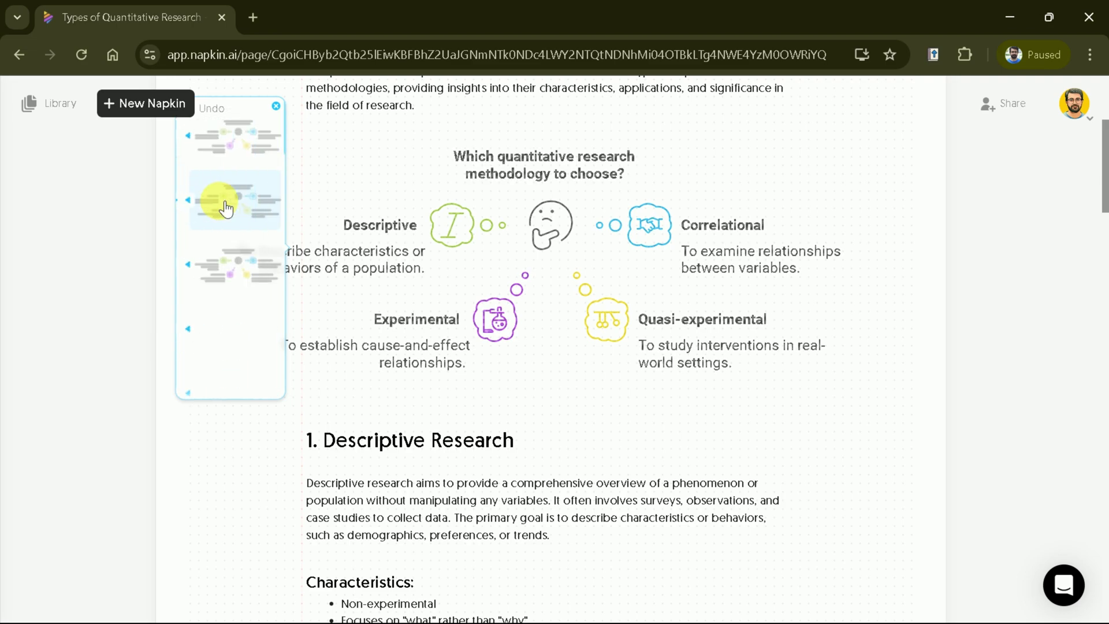
left_click(233, 269)
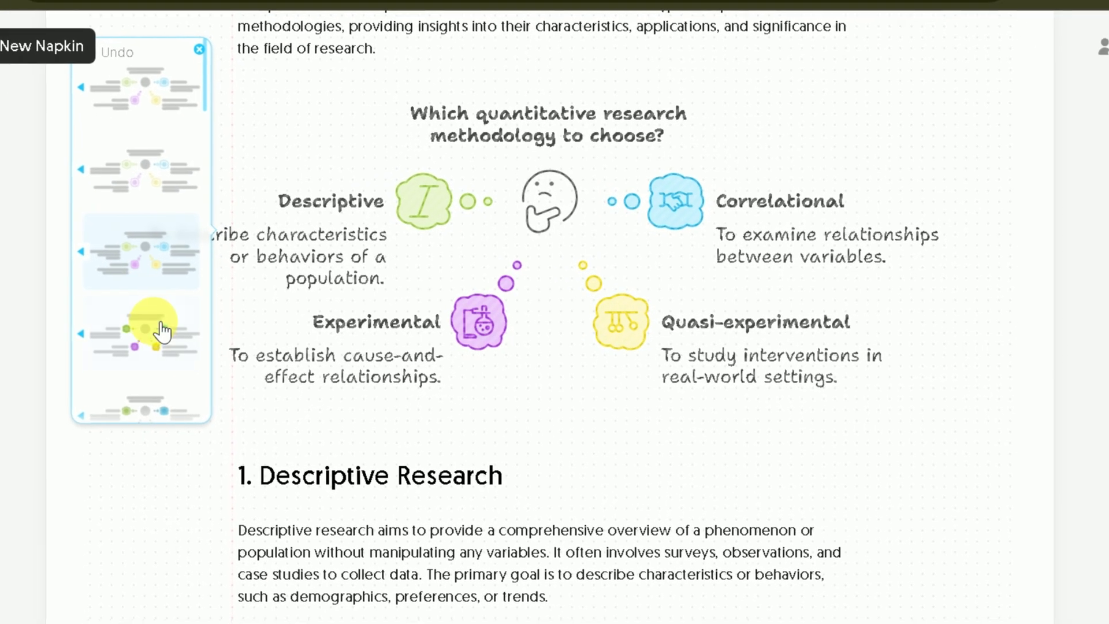
left_click(245, 329)
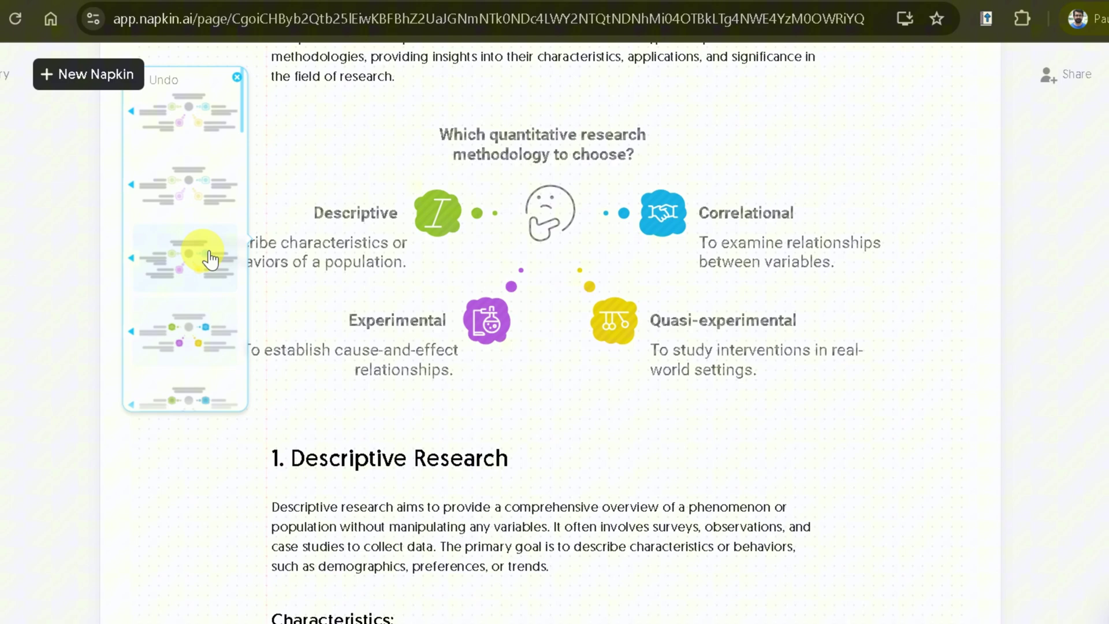
left_click(165, 184)
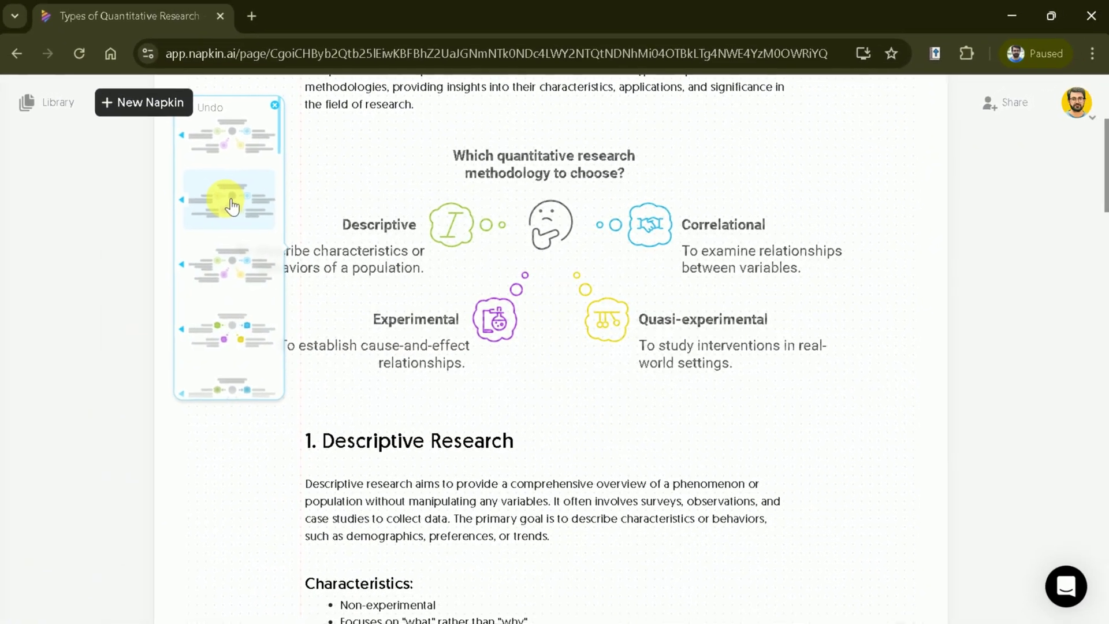
- Keep the diagram and recolour its icons and bubbles a single orange
left_click(442, 252)
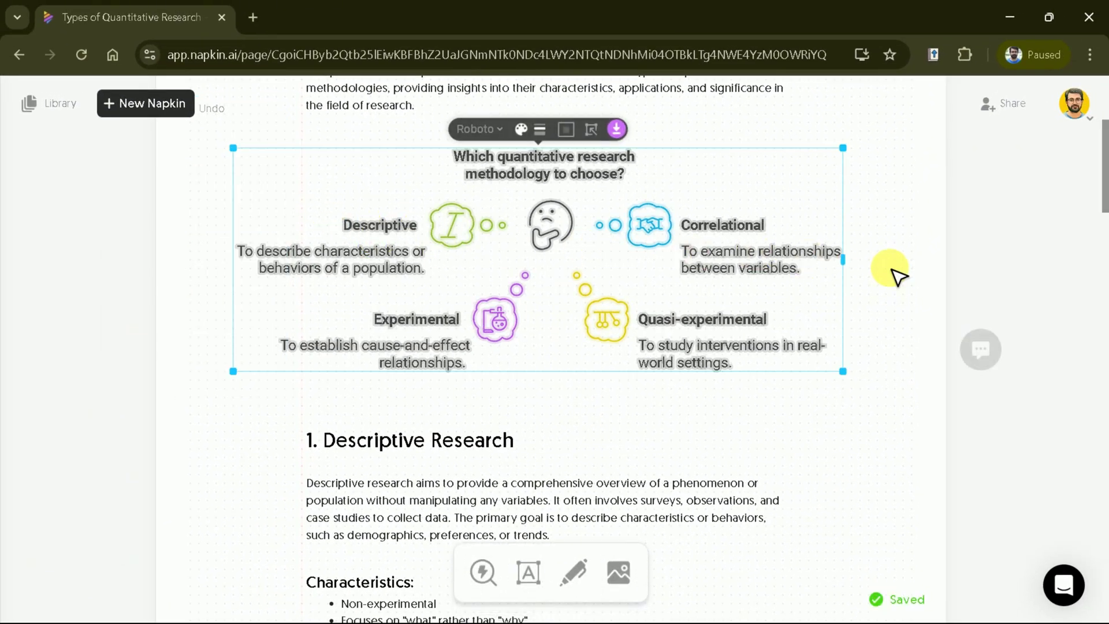
scroll(775, 251, "up", 3)
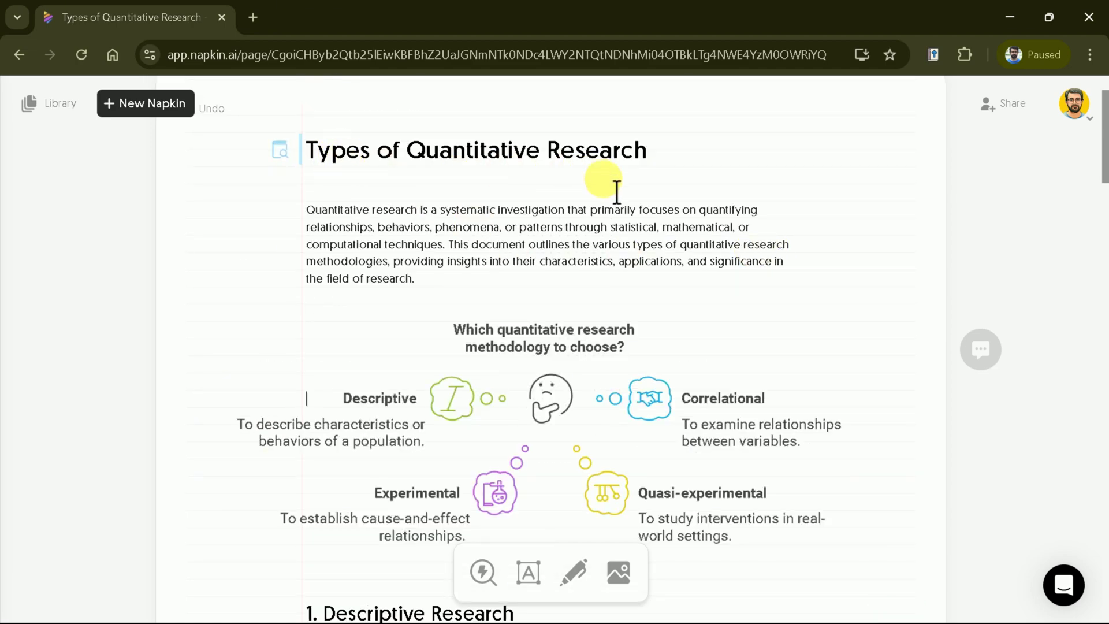
scroll(664, 288, "down", 2)
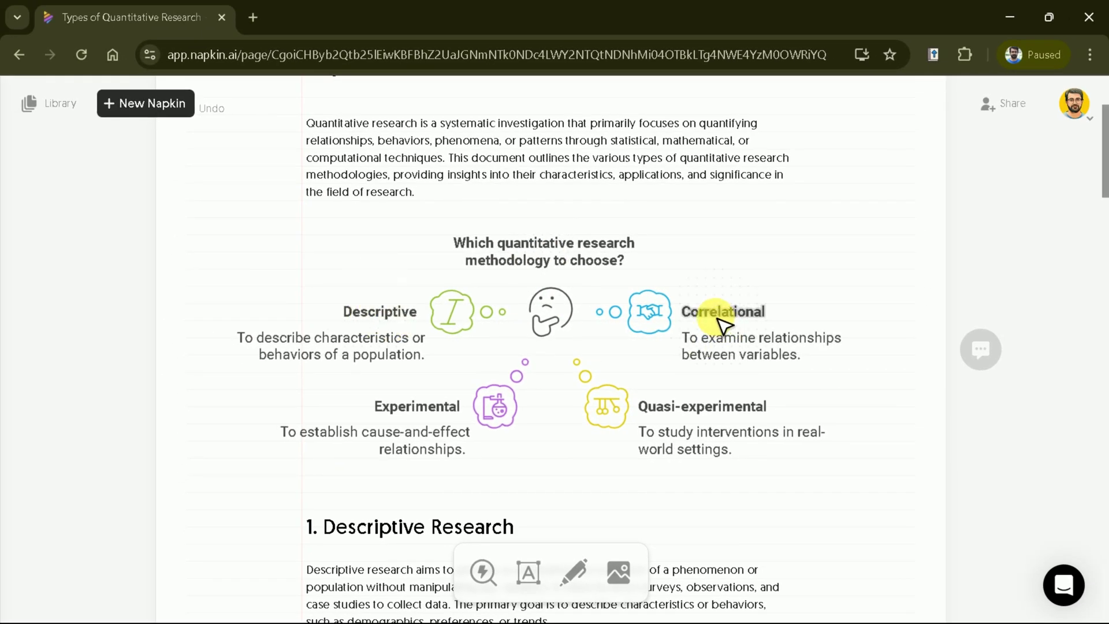
left_click(569, 382)
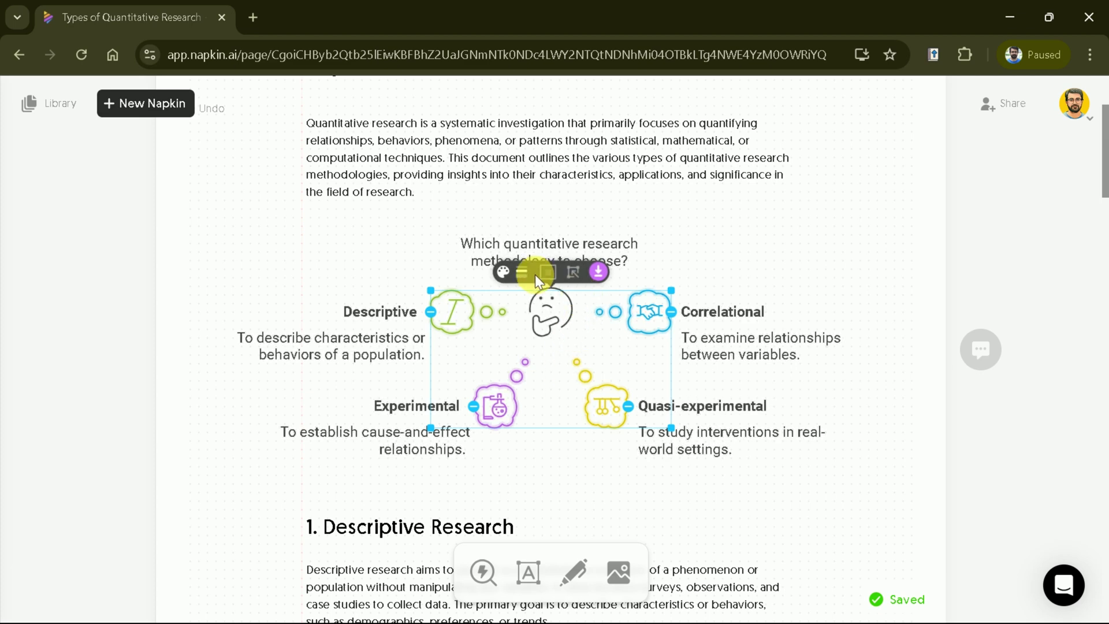
left_click(522, 272)
left_click(504, 272)
left_click(523, 273)
- Make the diagram's question title regular weight instead of bold
left_click(601, 264)
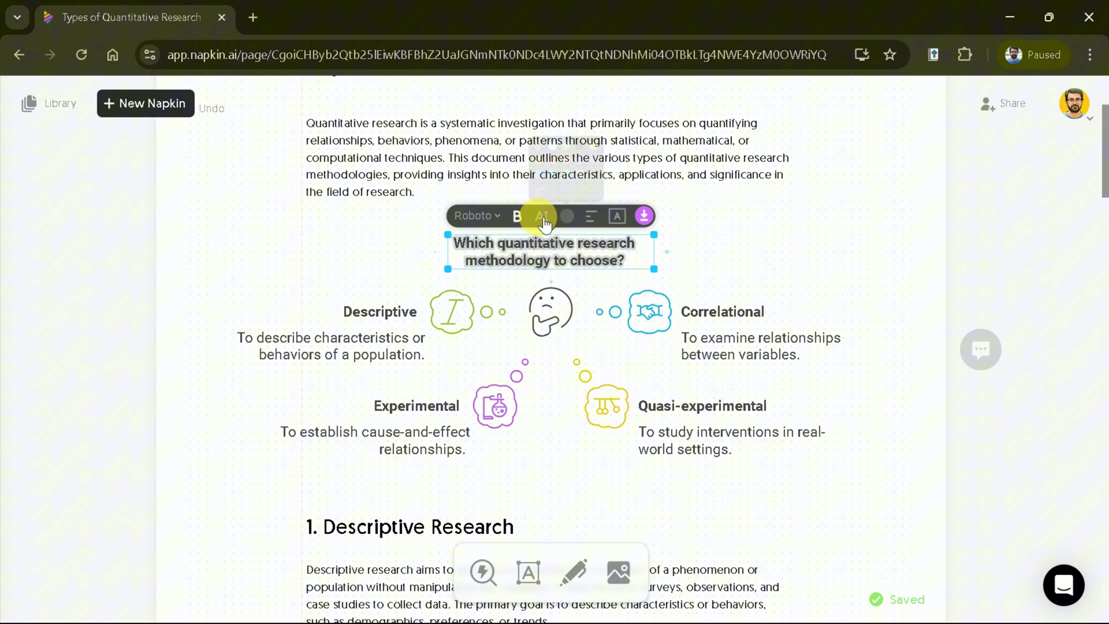
left_click(517, 219)
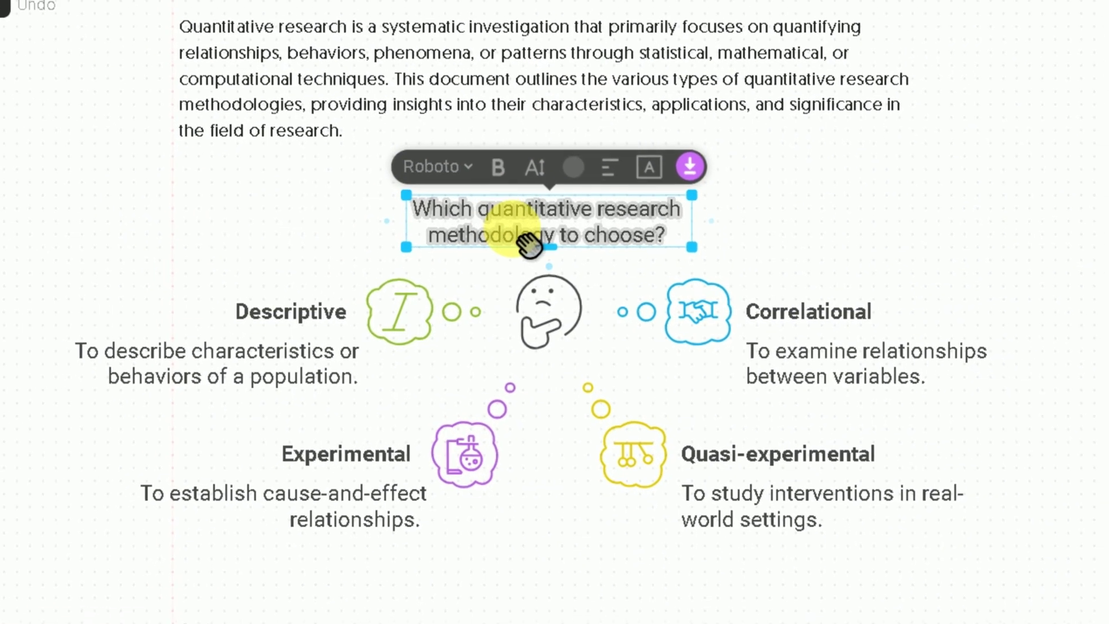
left_click(592, 314)
left_click(621, 308)
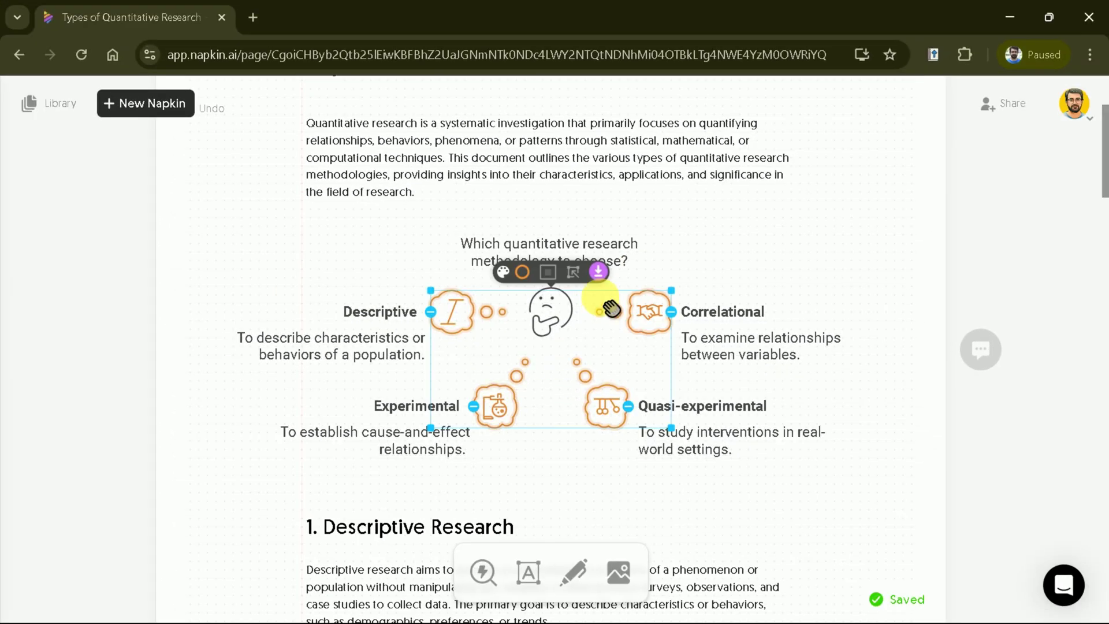
- Download the diagram as a light-mode, transparent-background 3x PNG
left_click(600, 276)
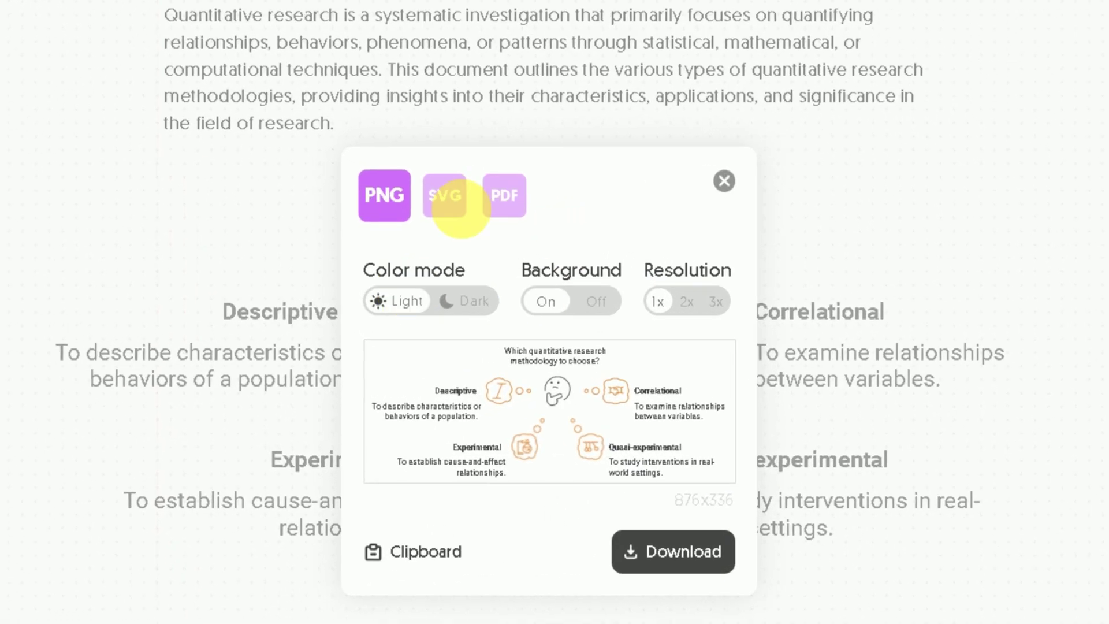
left_click(469, 308)
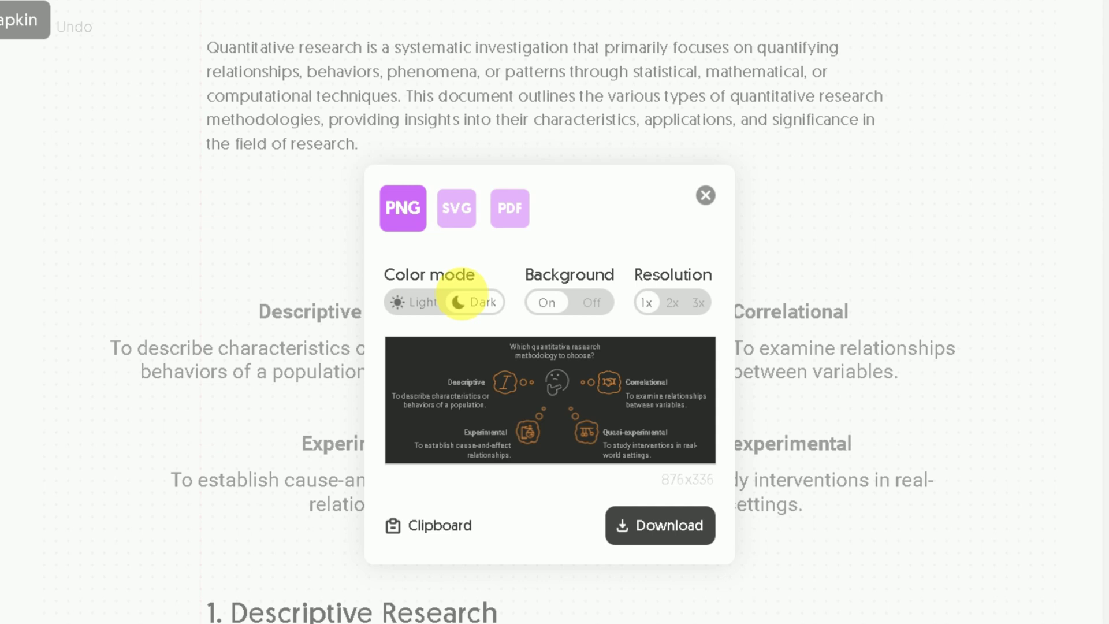
left_click(411, 301)
left_click(558, 303)
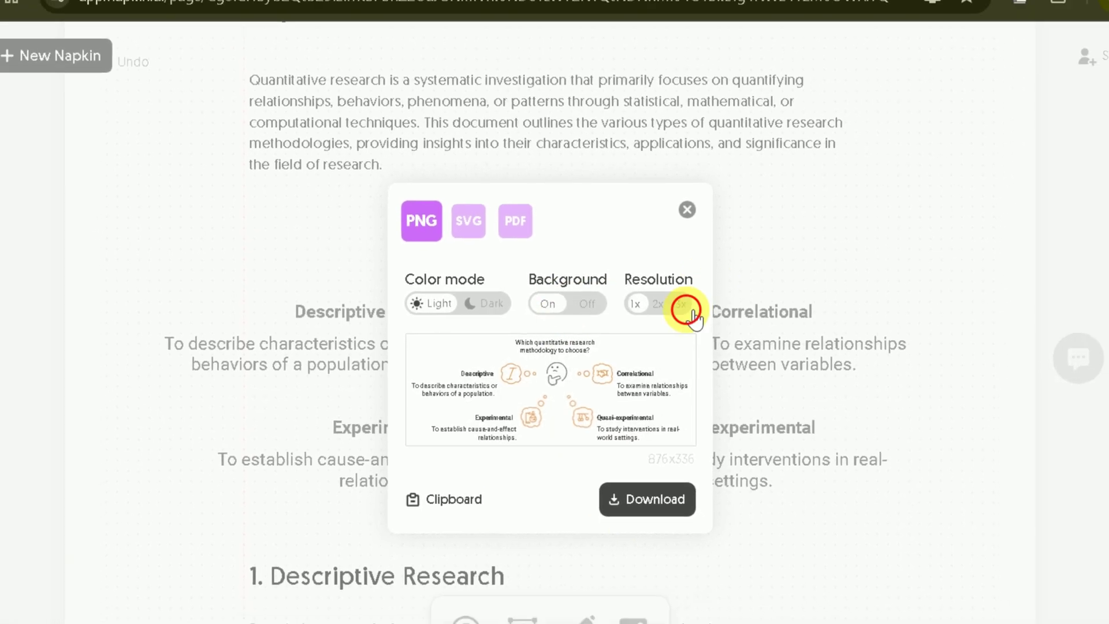
left_click(690, 303)
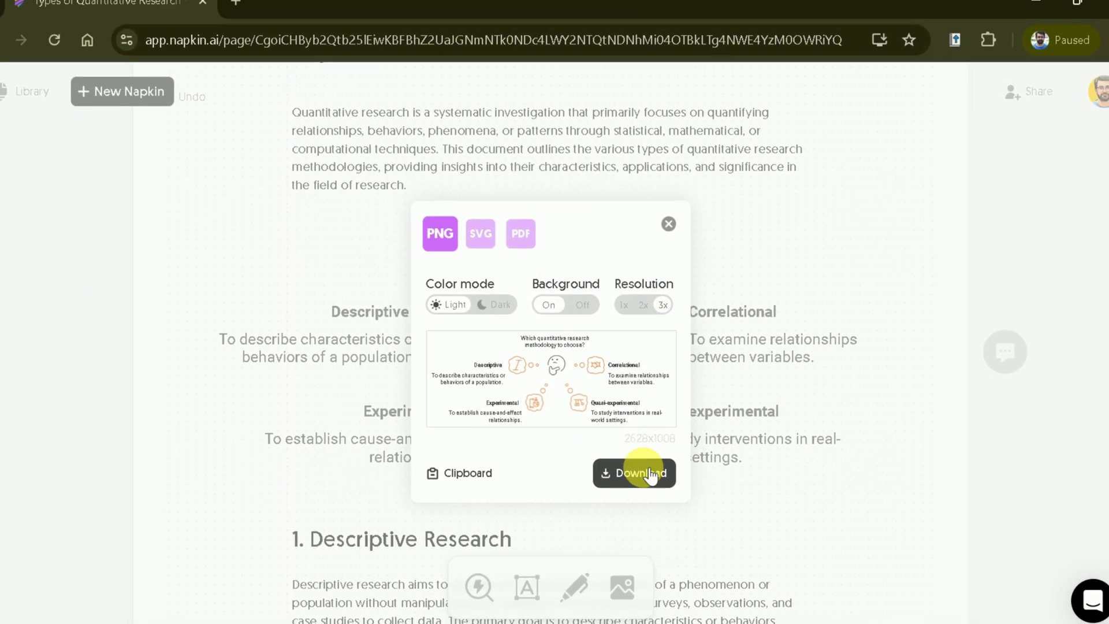
left_click(678, 217)
scroll(729, 446, "down", 10)
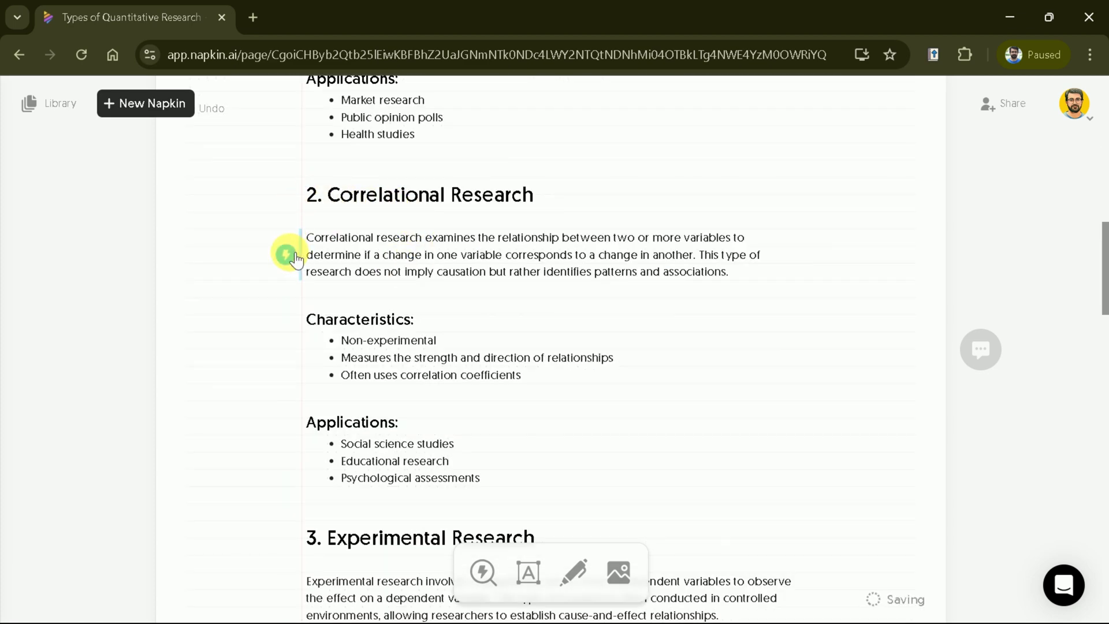
- Generate a visual for the Correlational Research paragraph and switch it to a quadrant chart
left_click(293, 254)
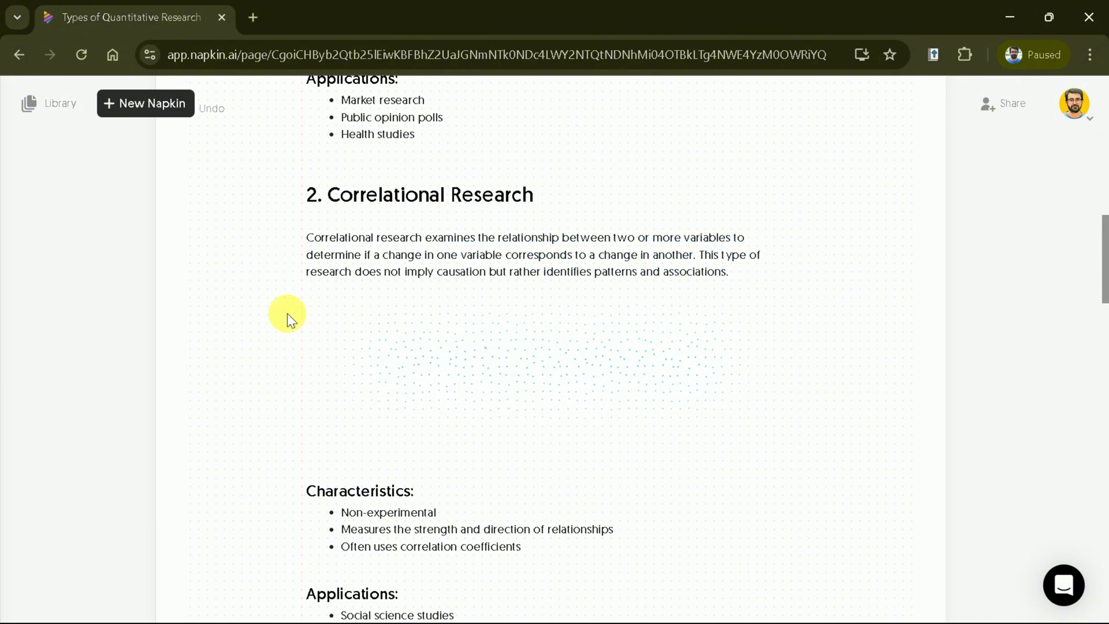
left_click(226, 363)
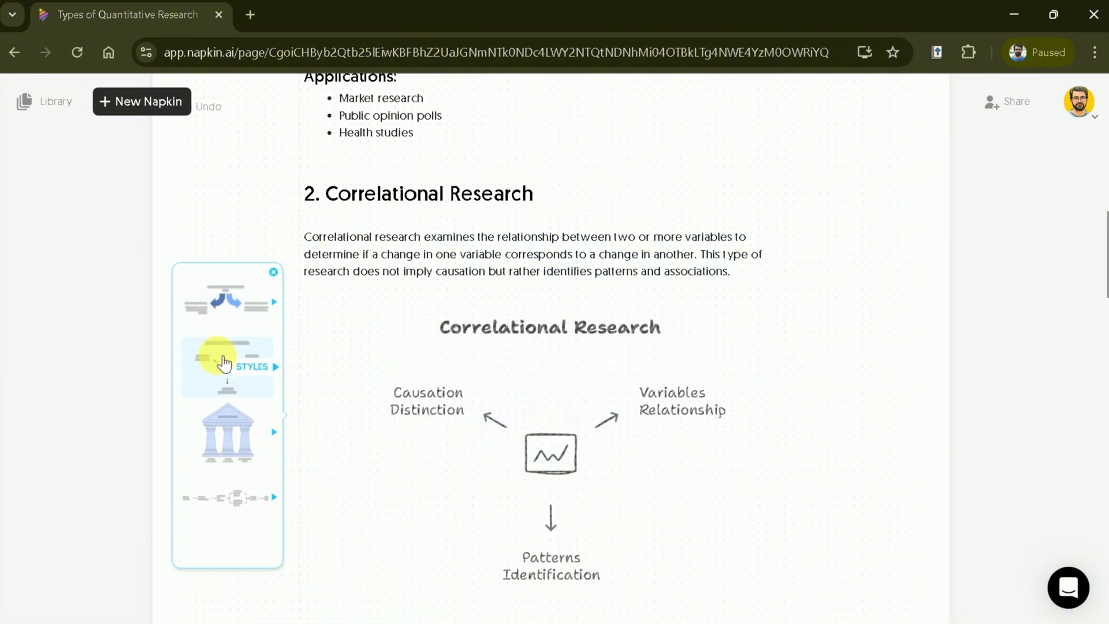
left_click(215, 432)
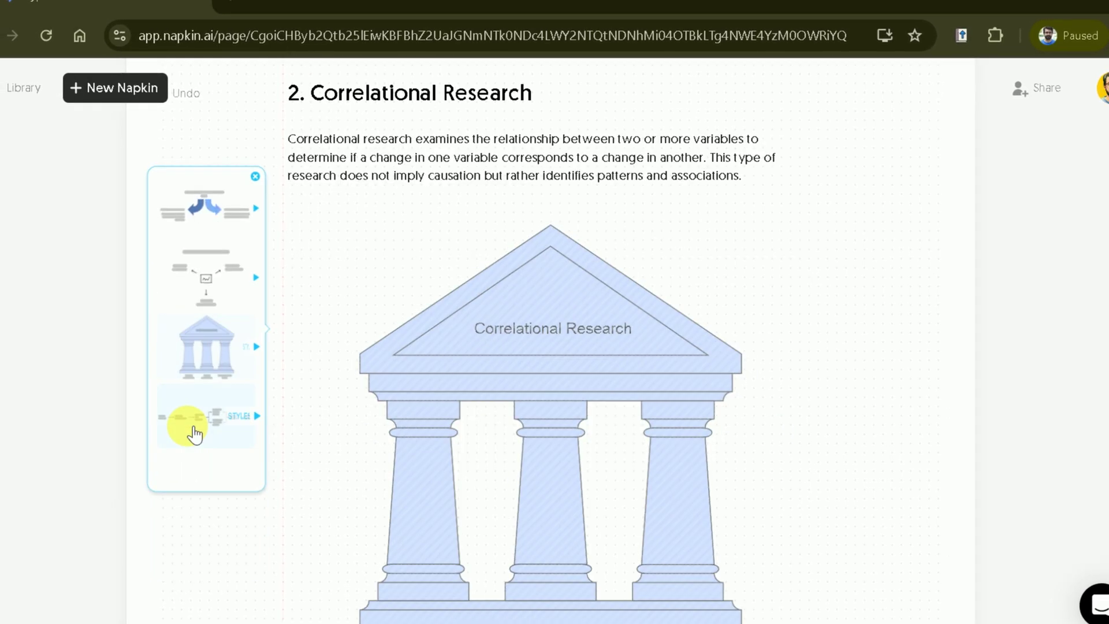
left_click(195, 435)
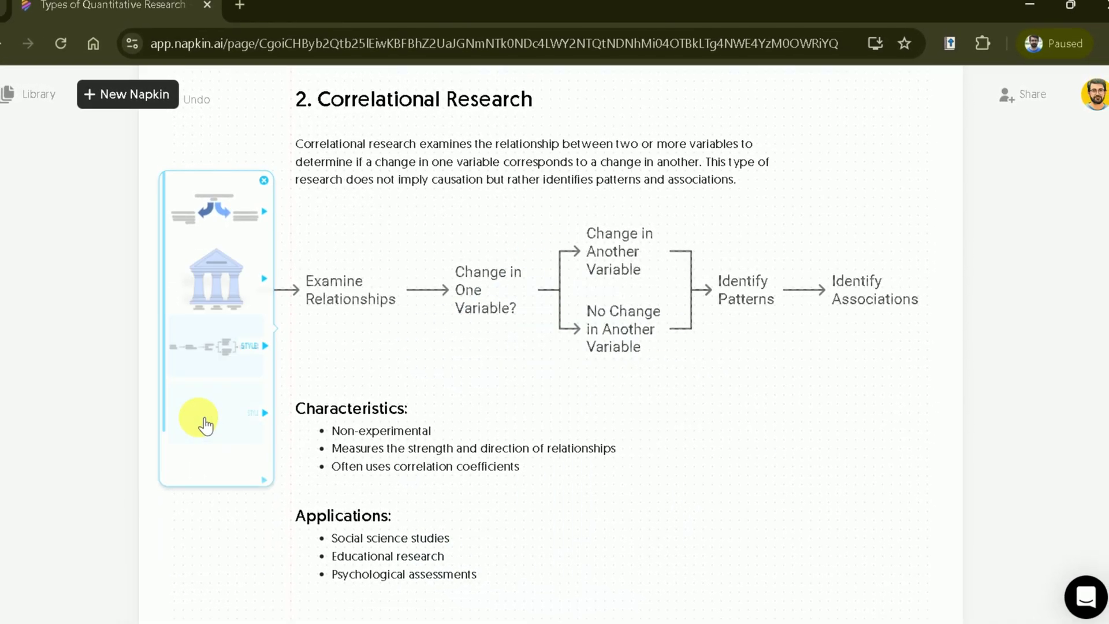
left_click(205, 426)
left_click(199, 407)
left_click(210, 403)
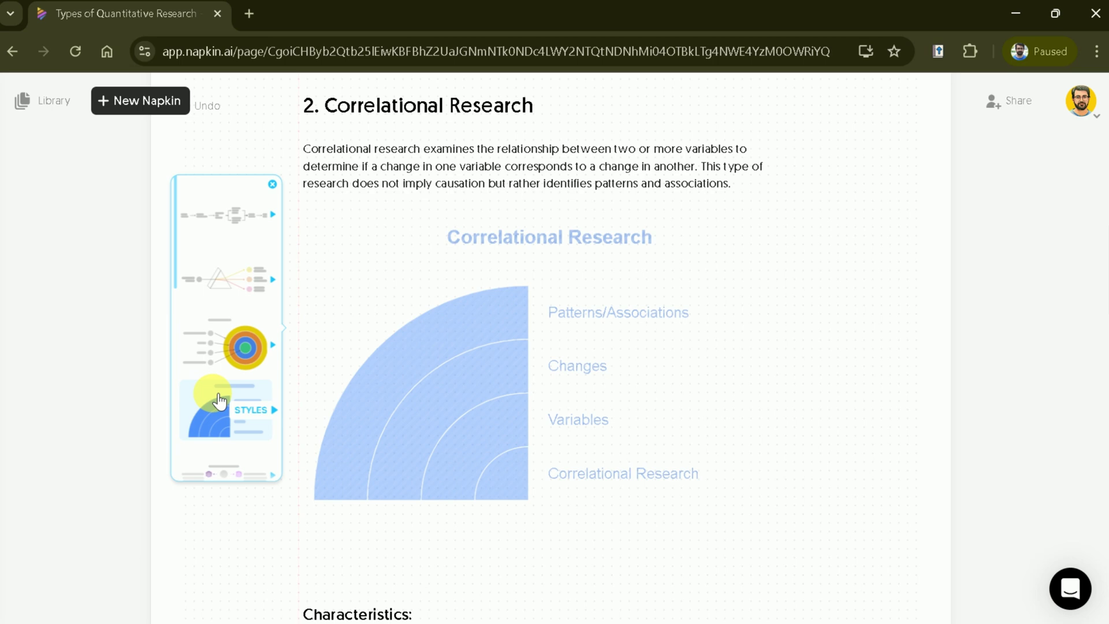
left_click(243, 347)
left_click(228, 284)
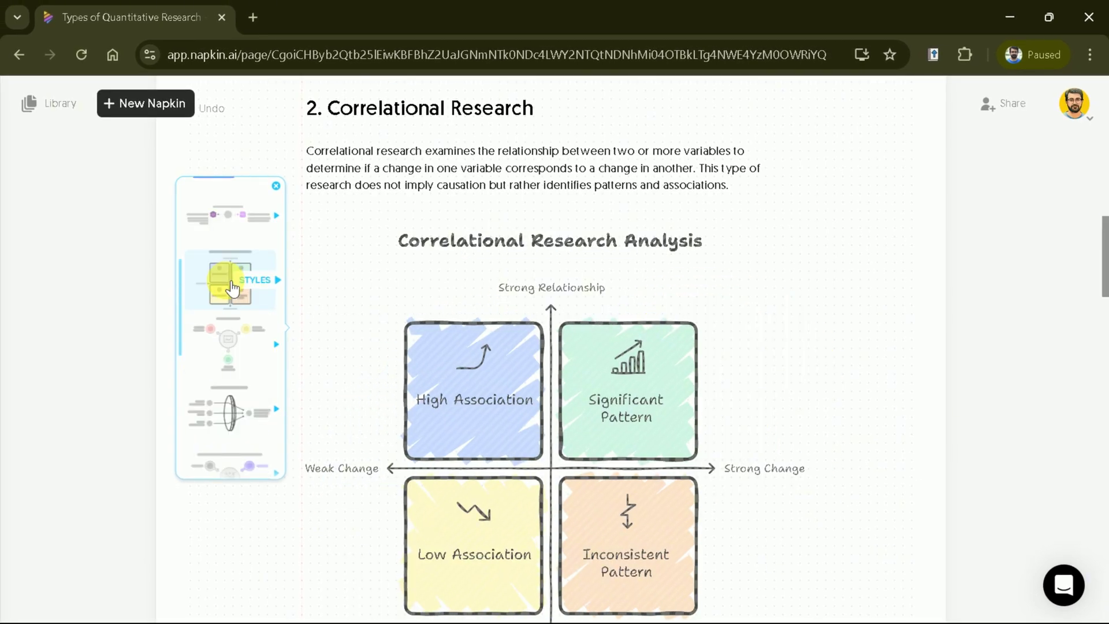
- Give the quadrant chart the hand-drawn pastel sketch style and deselect it
left_click(232, 288)
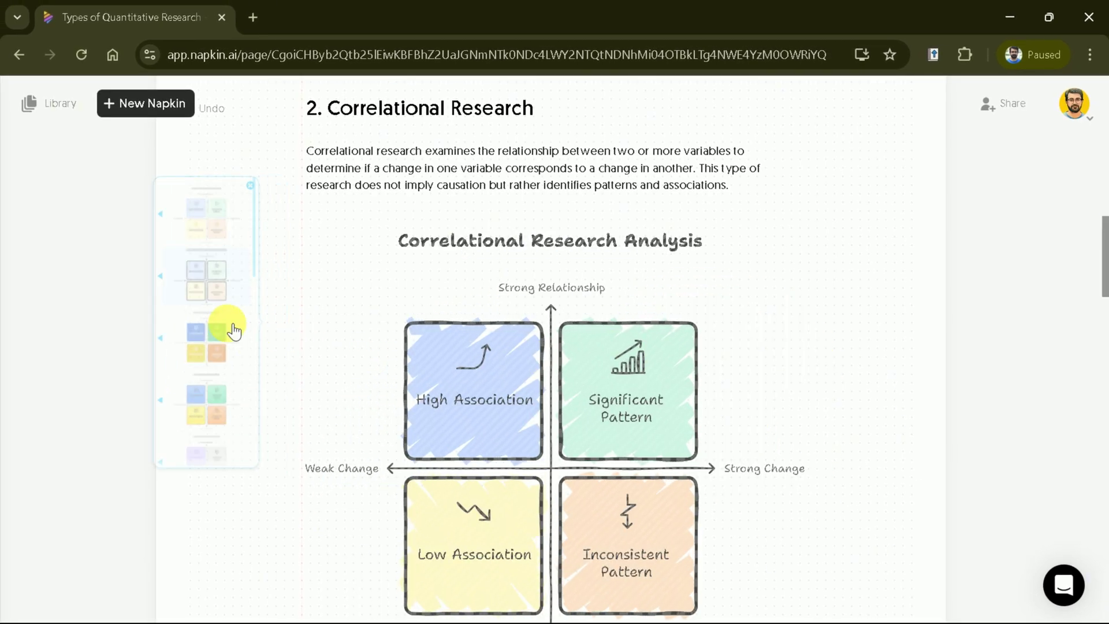
left_click(210, 320)
left_click(225, 358)
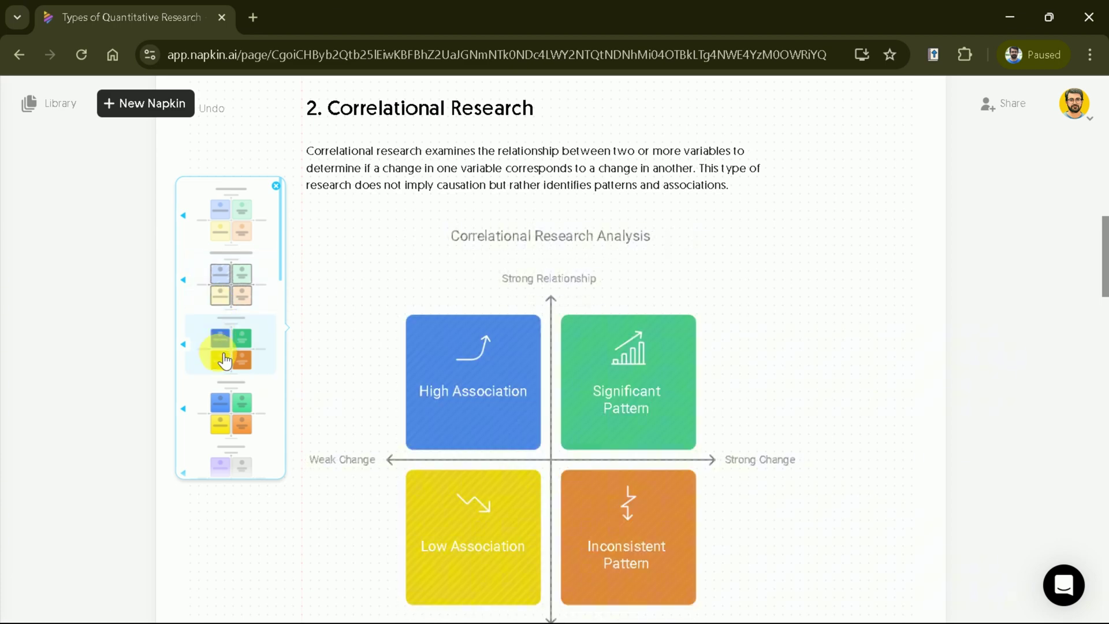
left_click(238, 413)
left_click(242, 465)
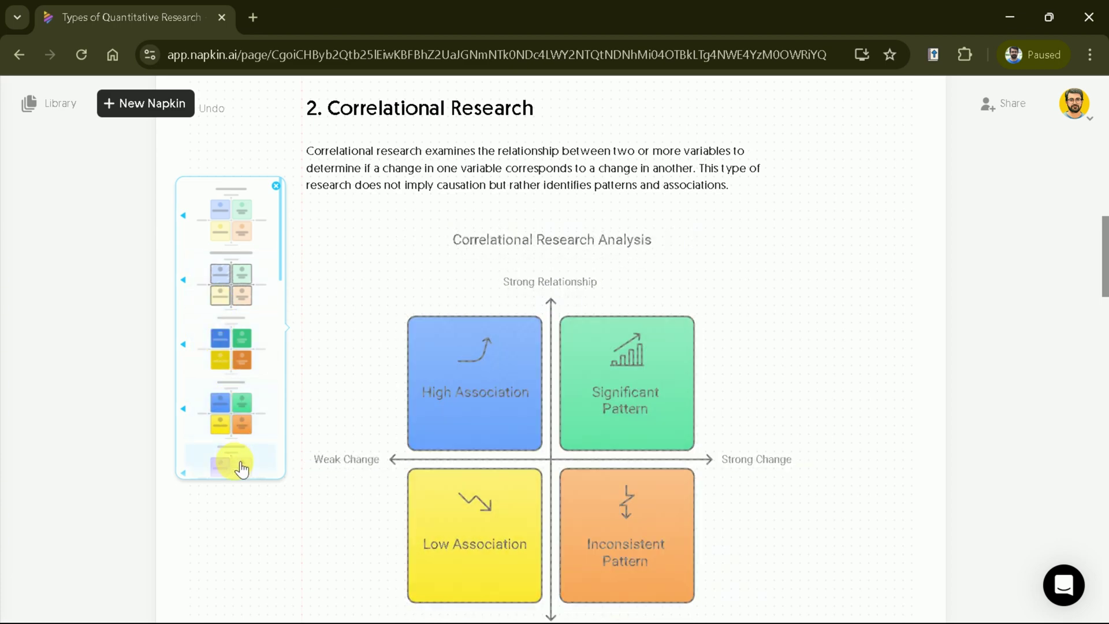
left_click(248, 279)
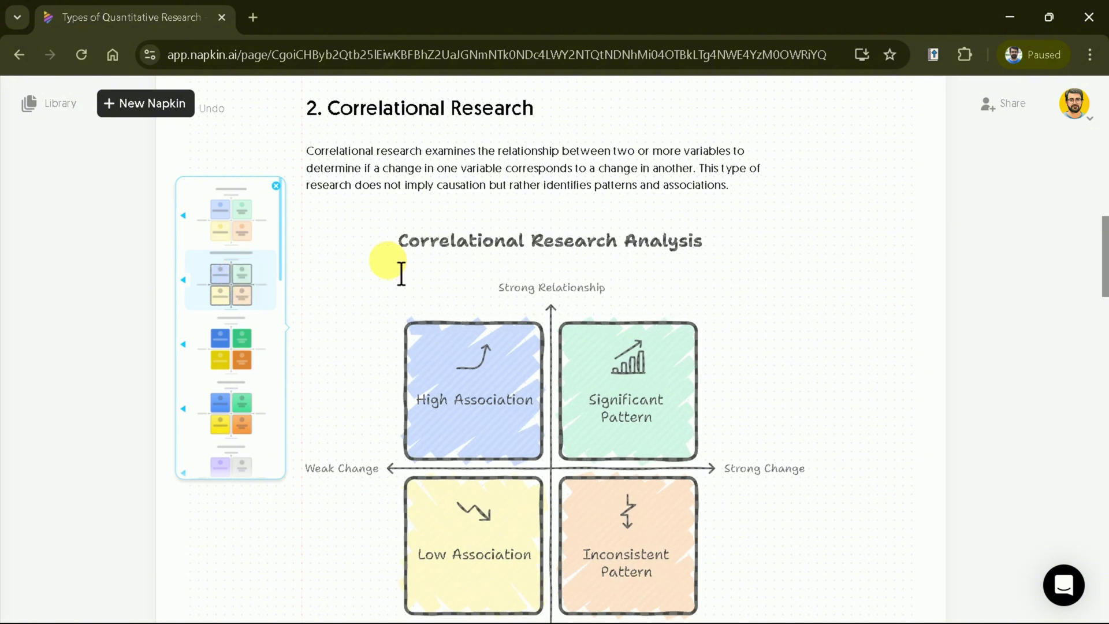
left_click(310, 230)
scroll(865, 313, "down", 2)
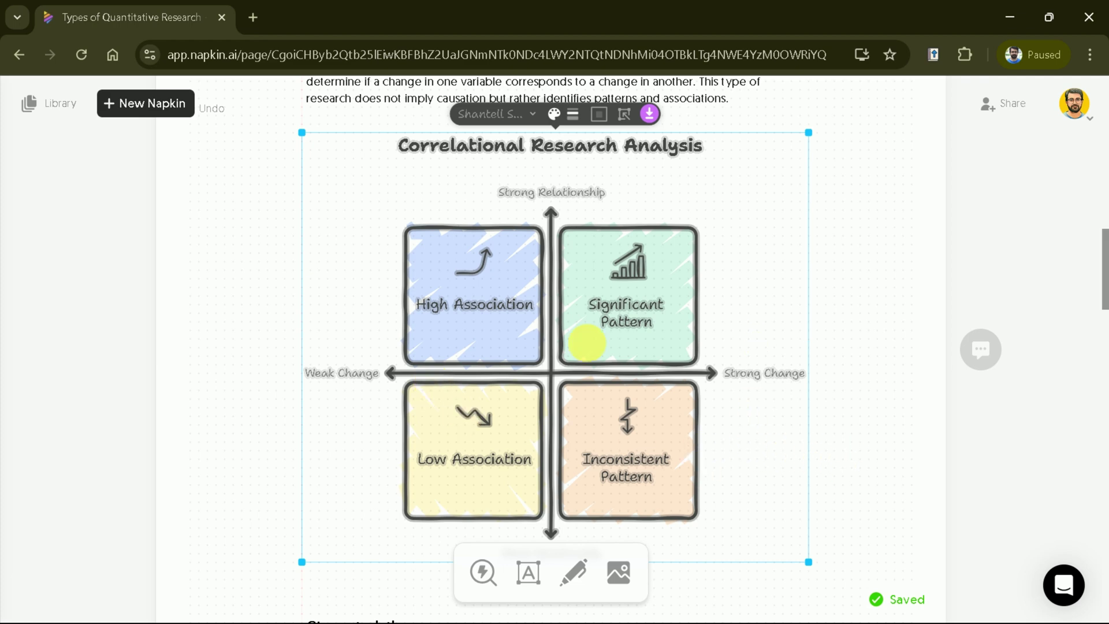
left_click(884, 366)
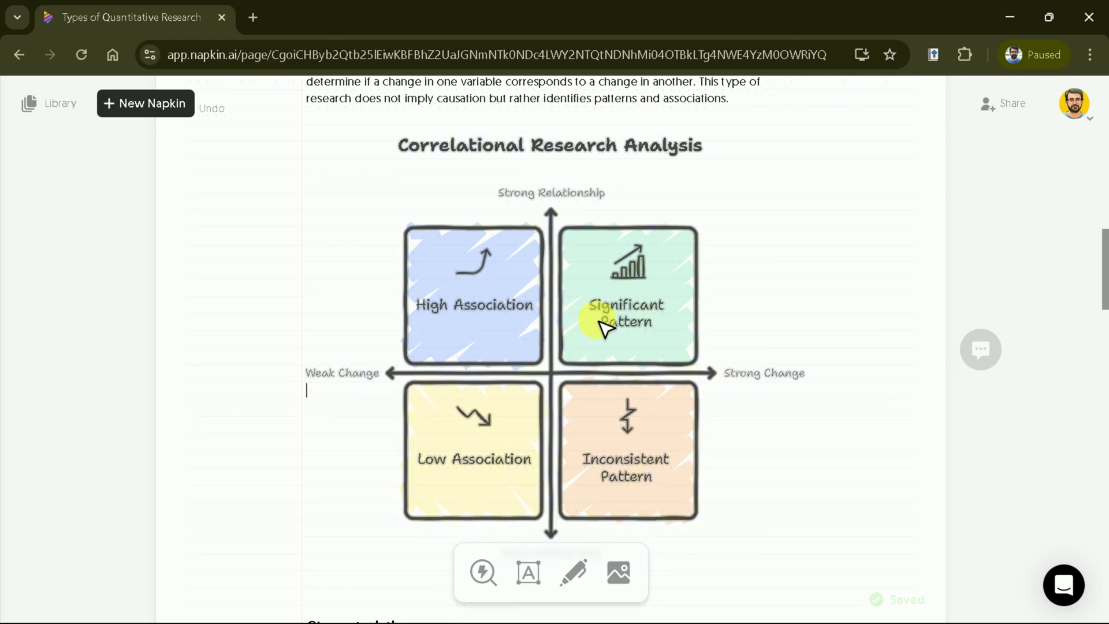
- Add a filled-colour lightbulb-puzzle diagram beneath the Conclusion paragraph
key("ctrl+End")
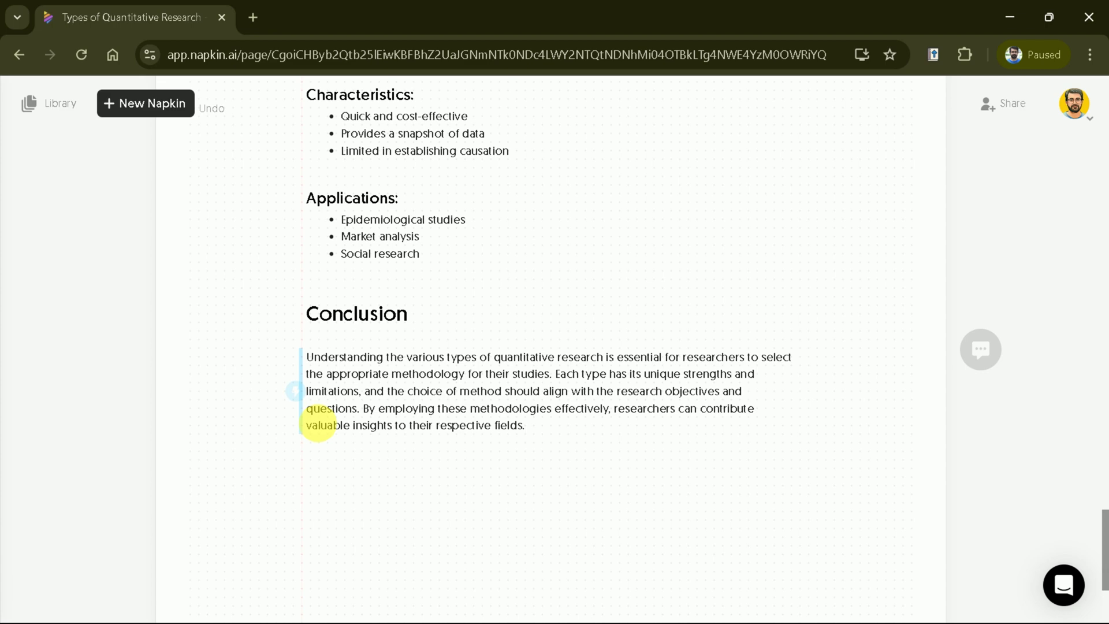
left_click(294, 391)
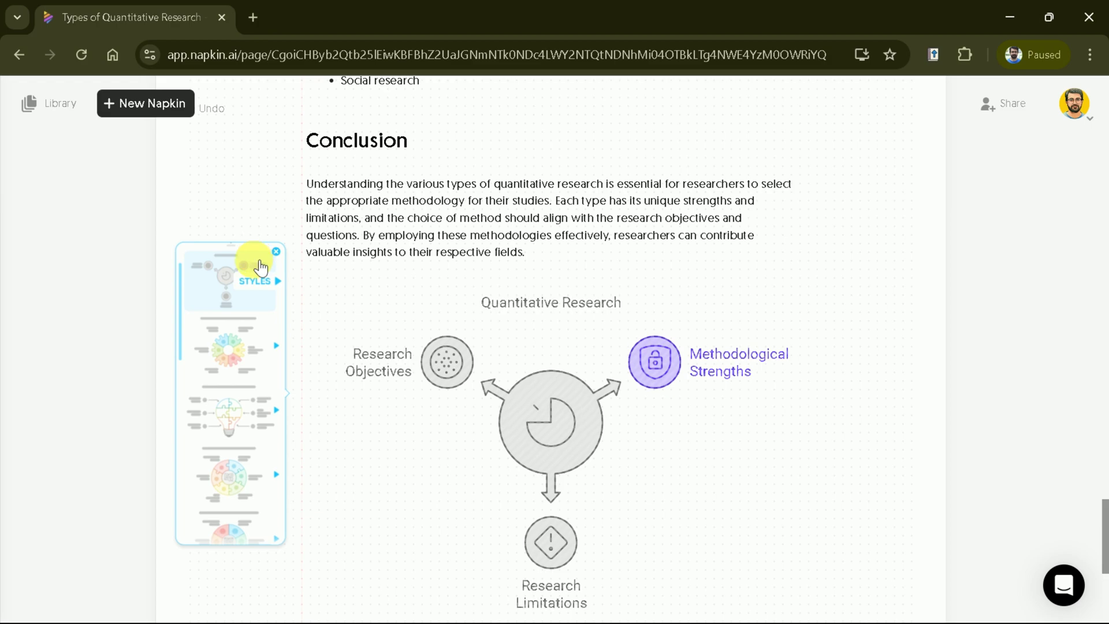
left_click(231, 353)
left_click(247, 408)
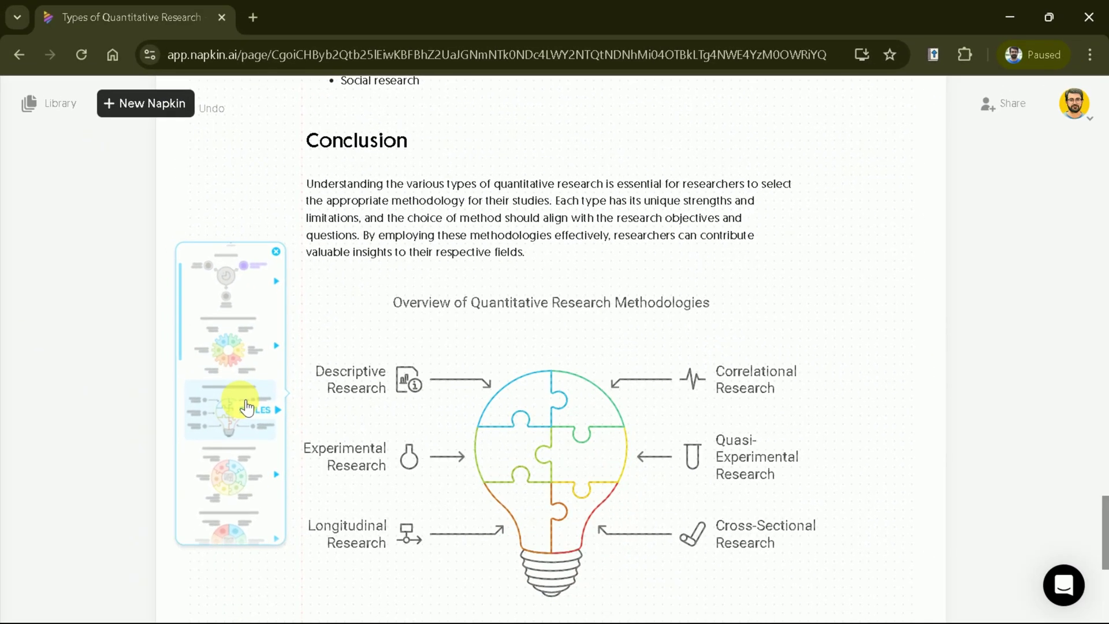
left_click(243, 408)
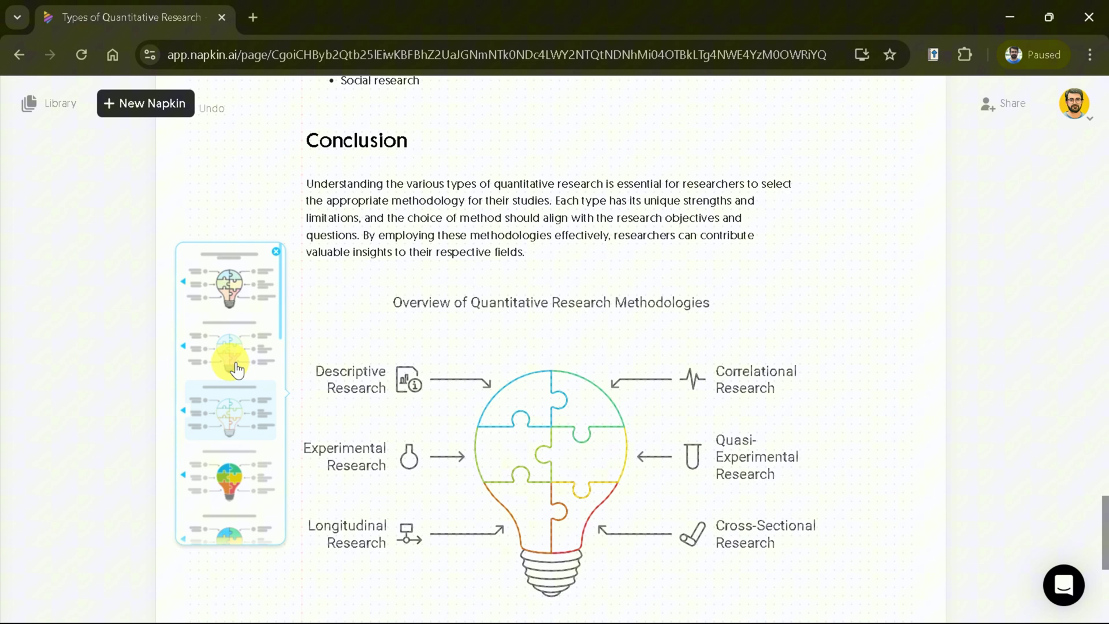
left_click(237, 462)
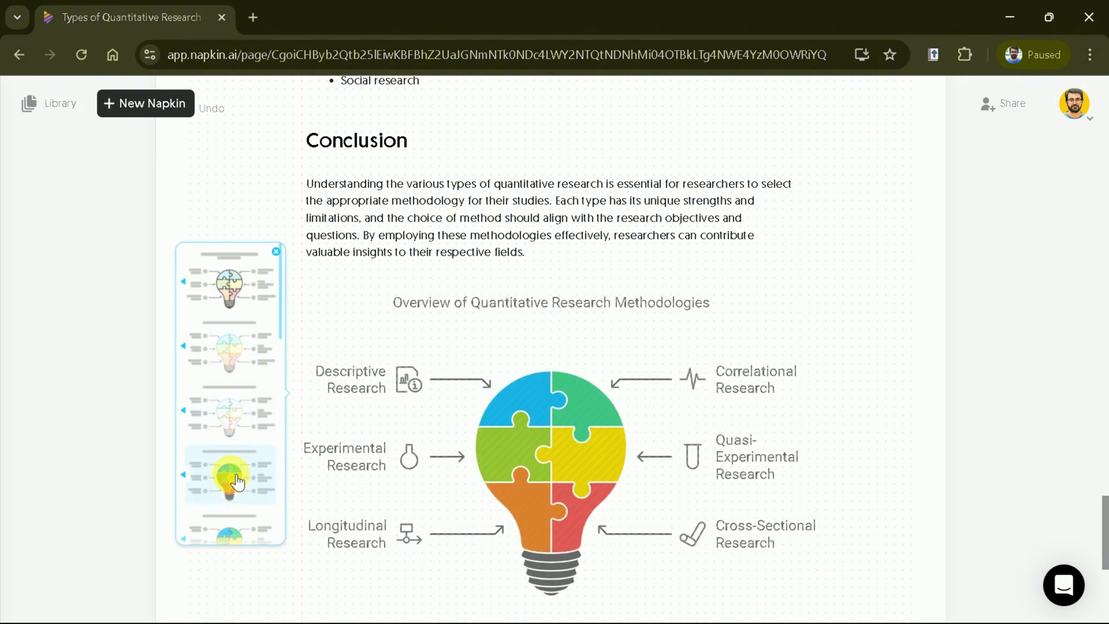
left_click(241, 487)
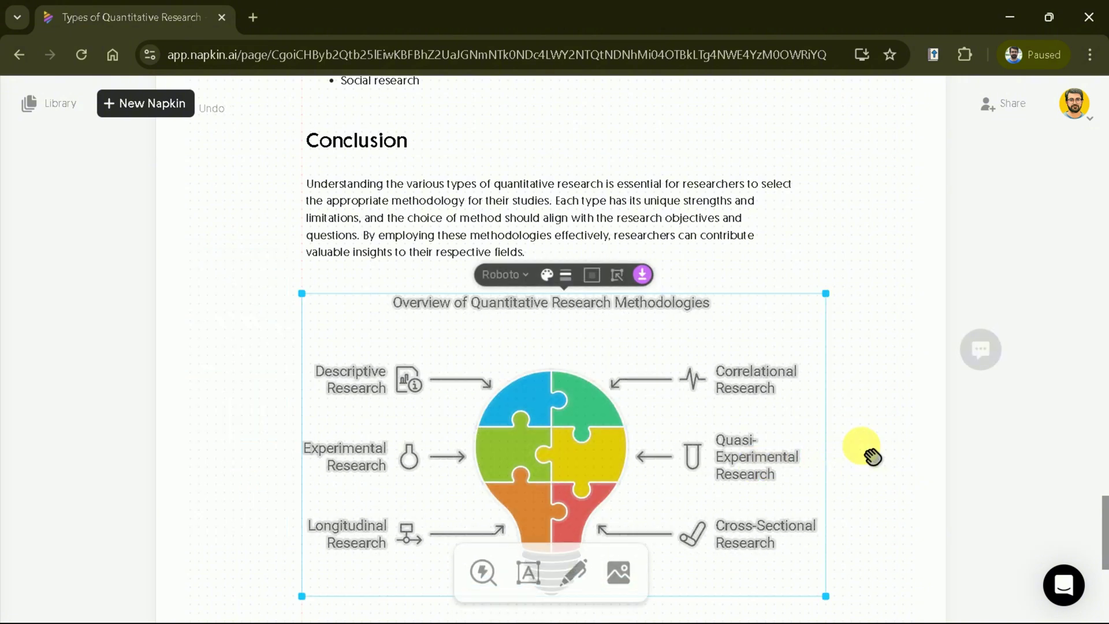
scroll(936, 378, "down", 2)
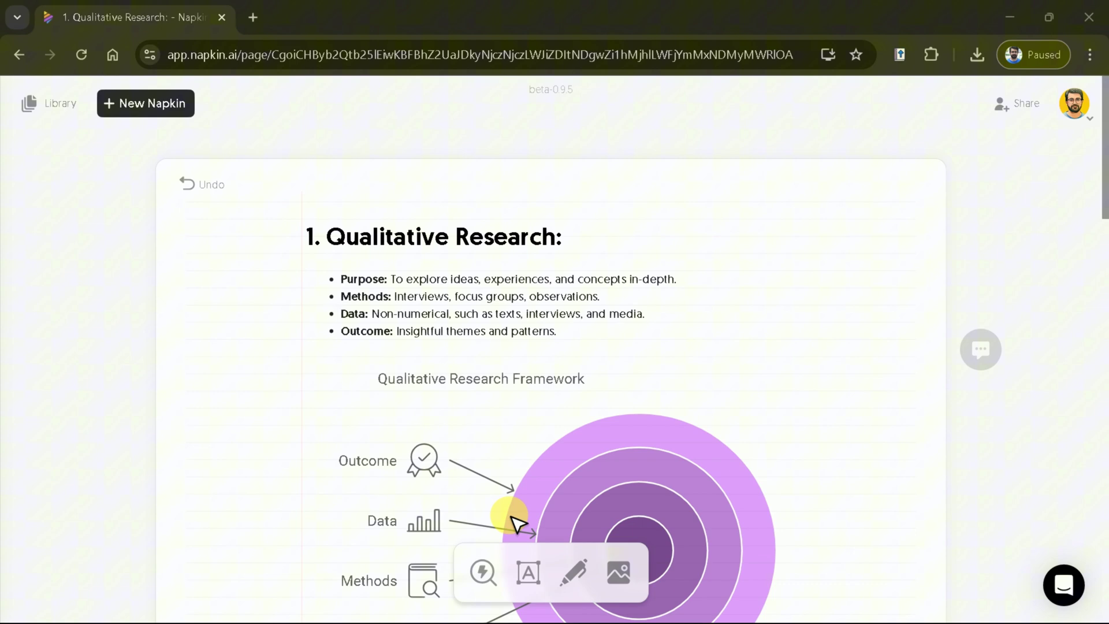
- Create a new napkin using the Blank Napkin option instead of an AI draft
left_click(166, 111)
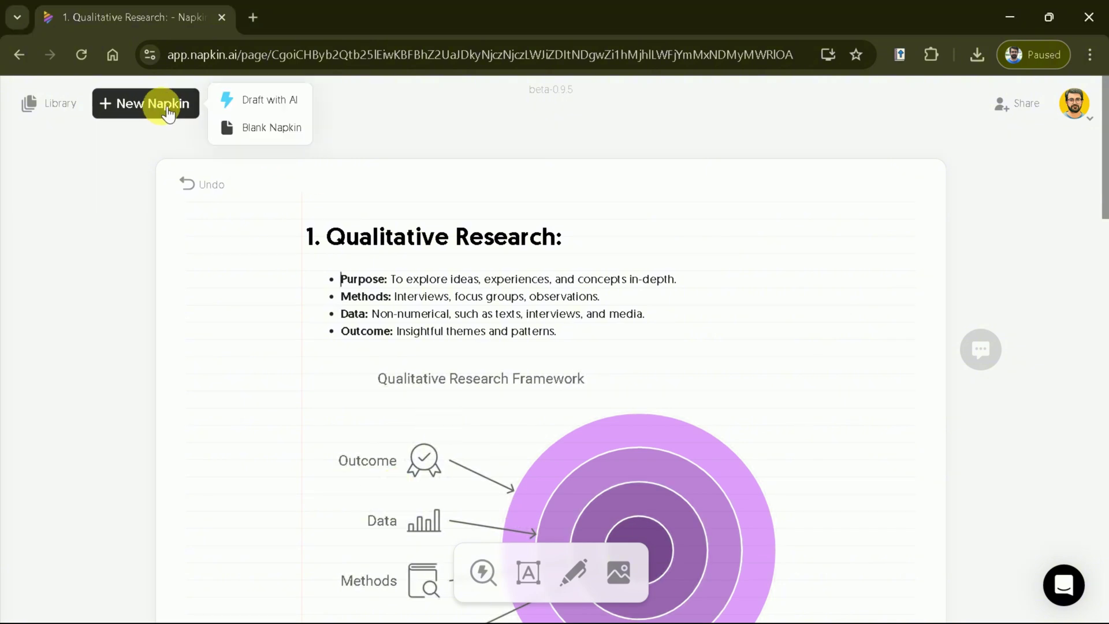
left_click(270, 133)
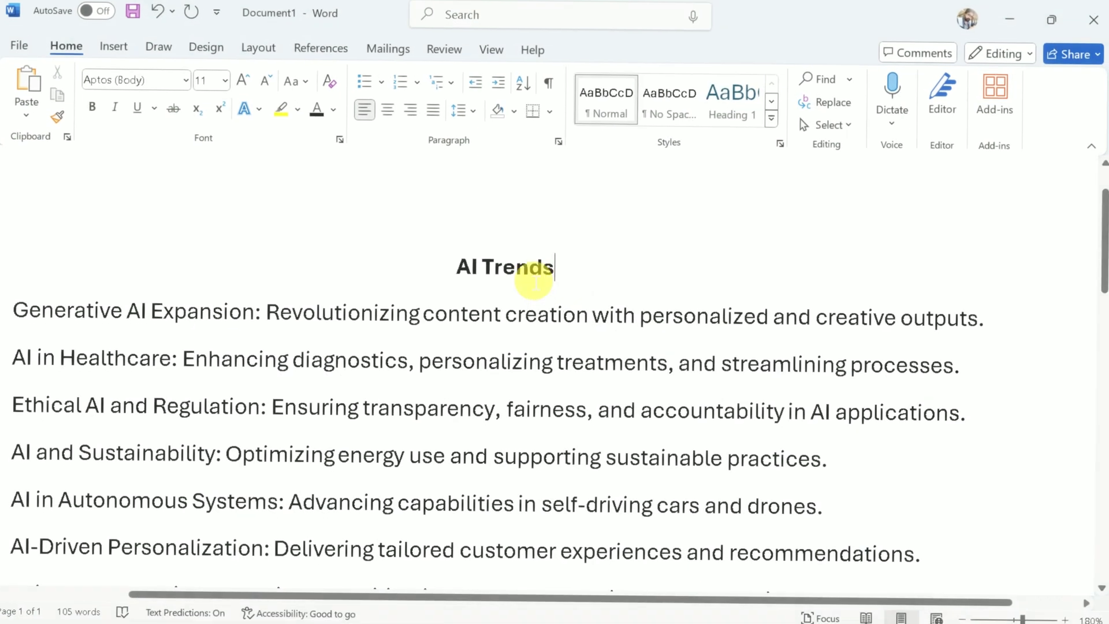
- In Word, select the trend lines from Generative AI Expansion to AI in Education and copy them
left_click_drag(532, 283, 475, 283)
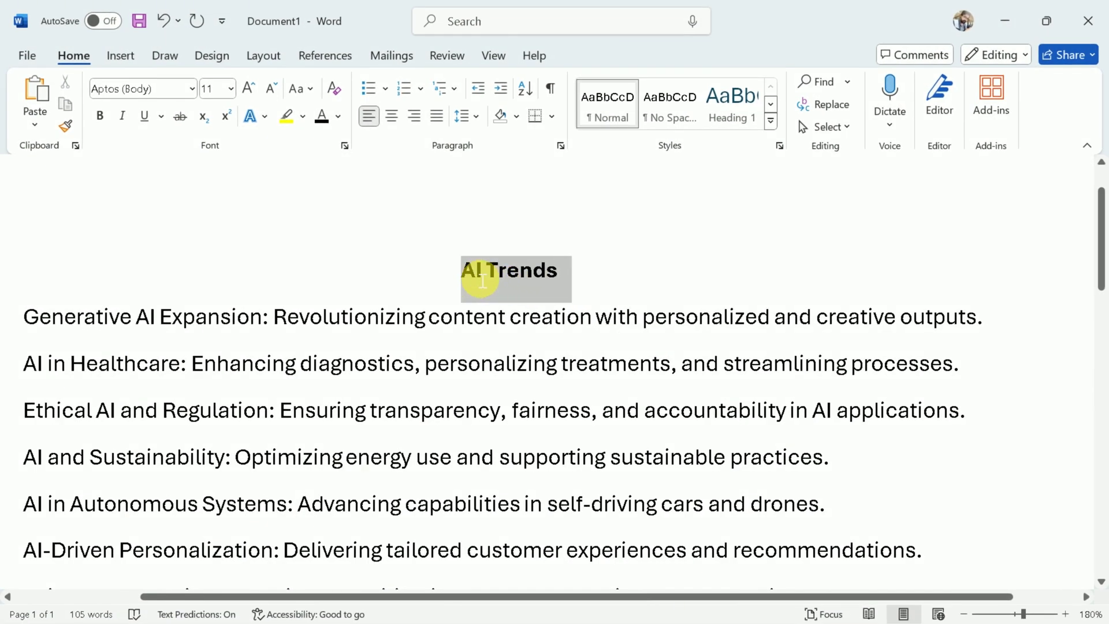
left_click(468, 272)
scroll(192, 294, "down", 2)
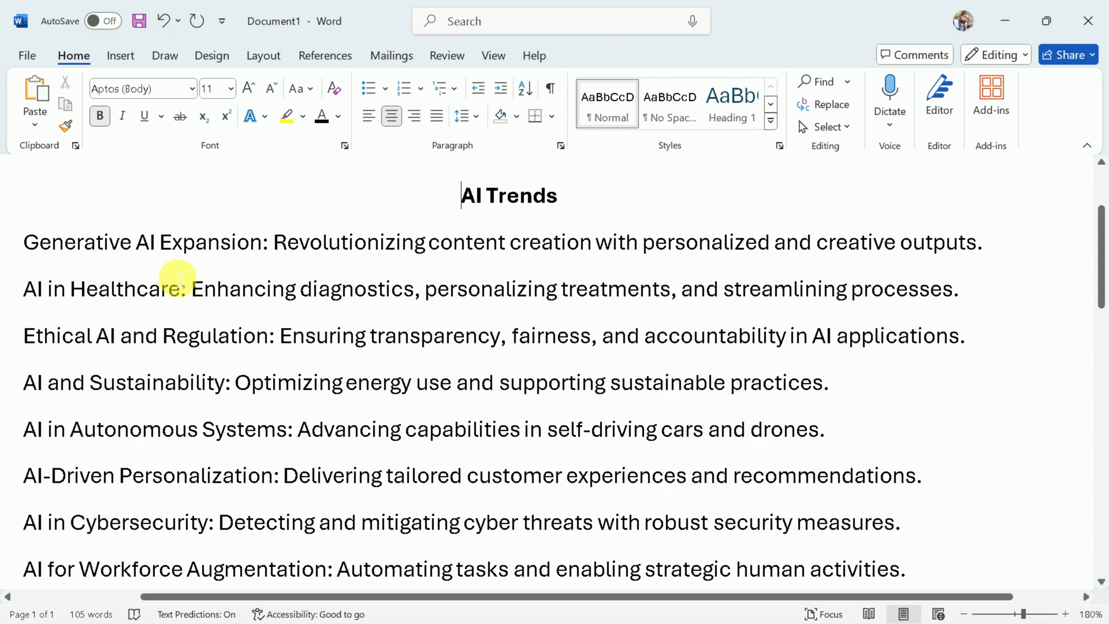
left_click(237, 242, "shift")
left_click(164, 306)
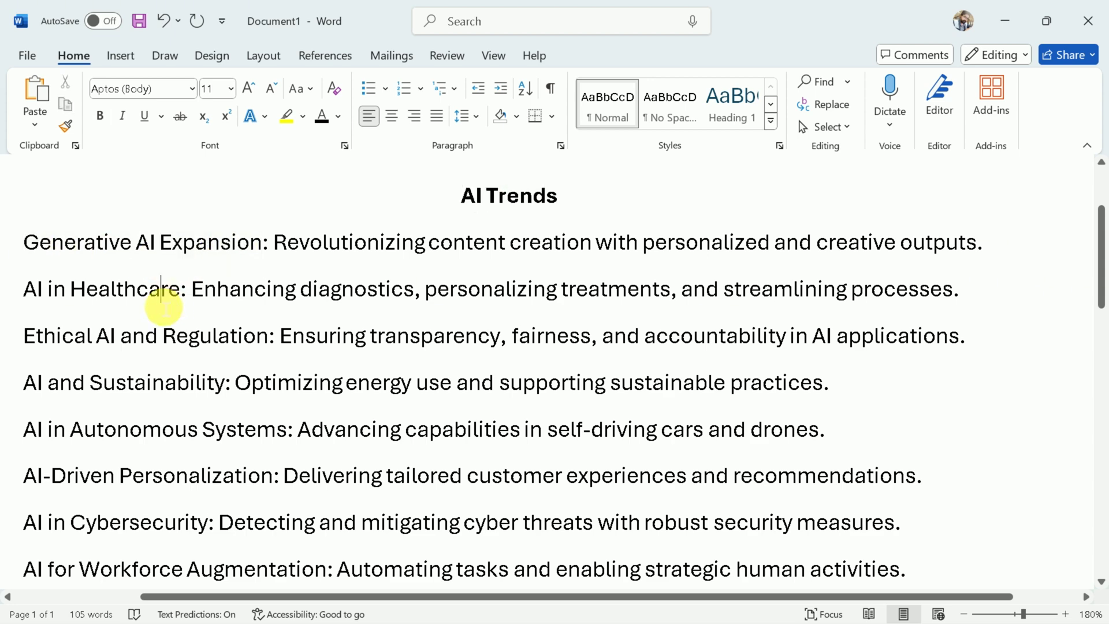
left_click_drag(40, 301, 149, 297)
key("Up")
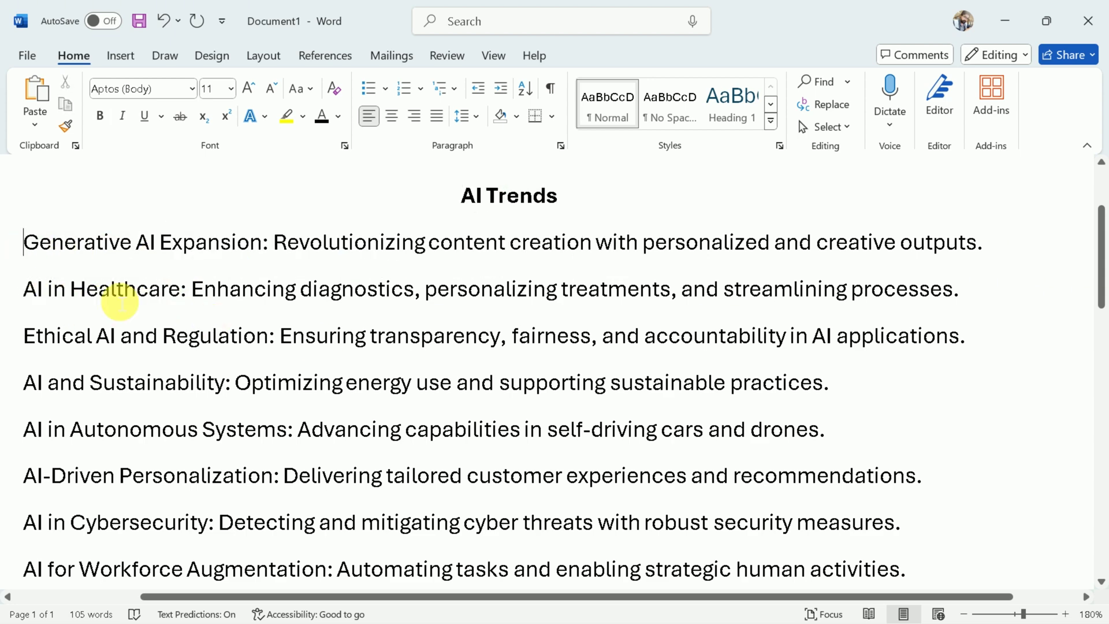
key("ctrl+shift+End")
key("ctrl+c")
scroll(891, 577, "down", 2)
right_click(745, 258)
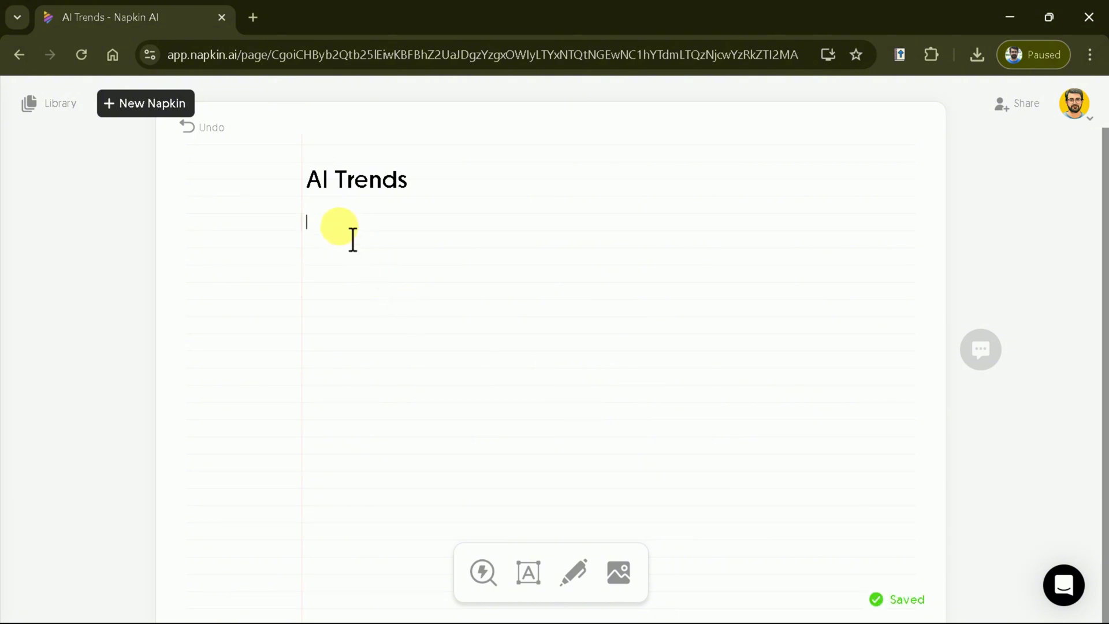
- Paste the ten copied trends as a bulleted list beneath the AI Trends title
right_click(337, 228)
left_click(381, 391)
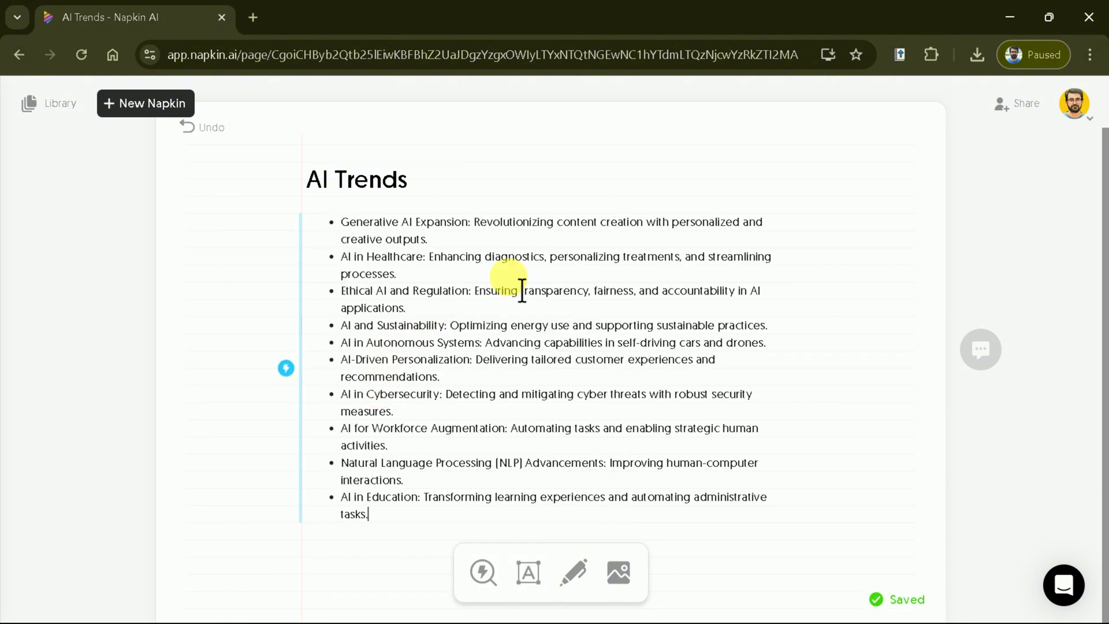
mouse_move(533, 330)
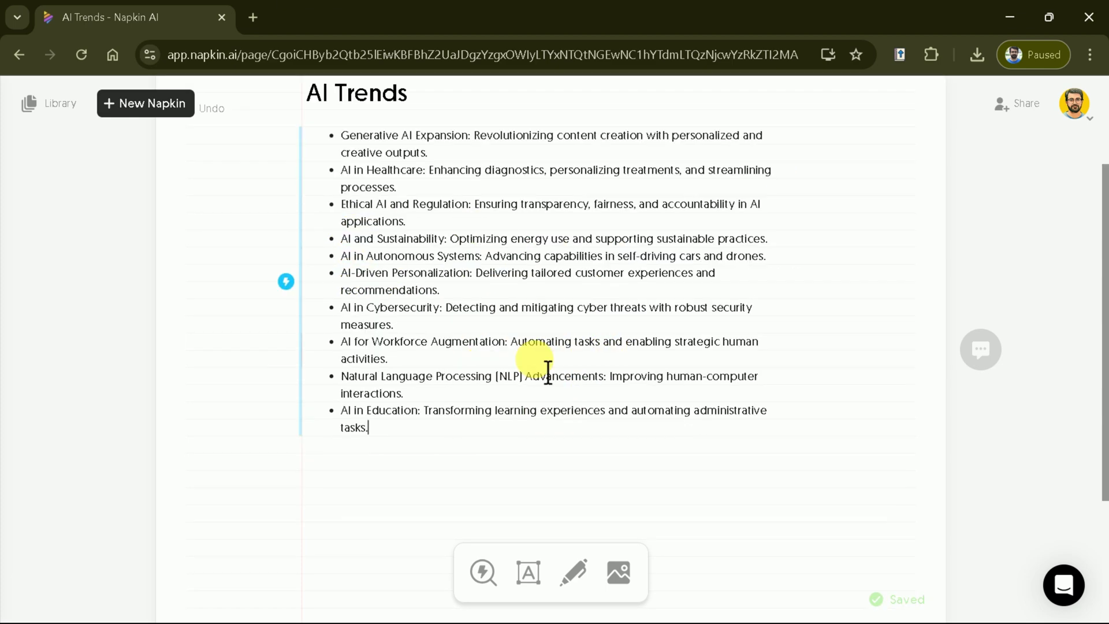
- Generate a visual from the bullet list using the colorful AI Impact radial hub variant
left_click(255, 354)
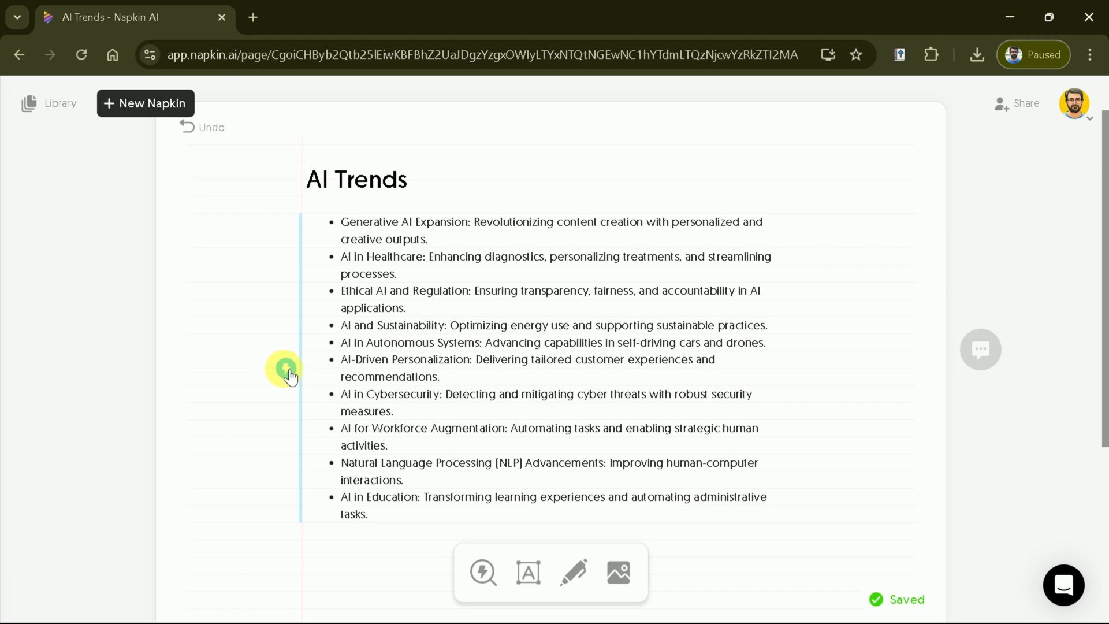
left_click(288, 370)
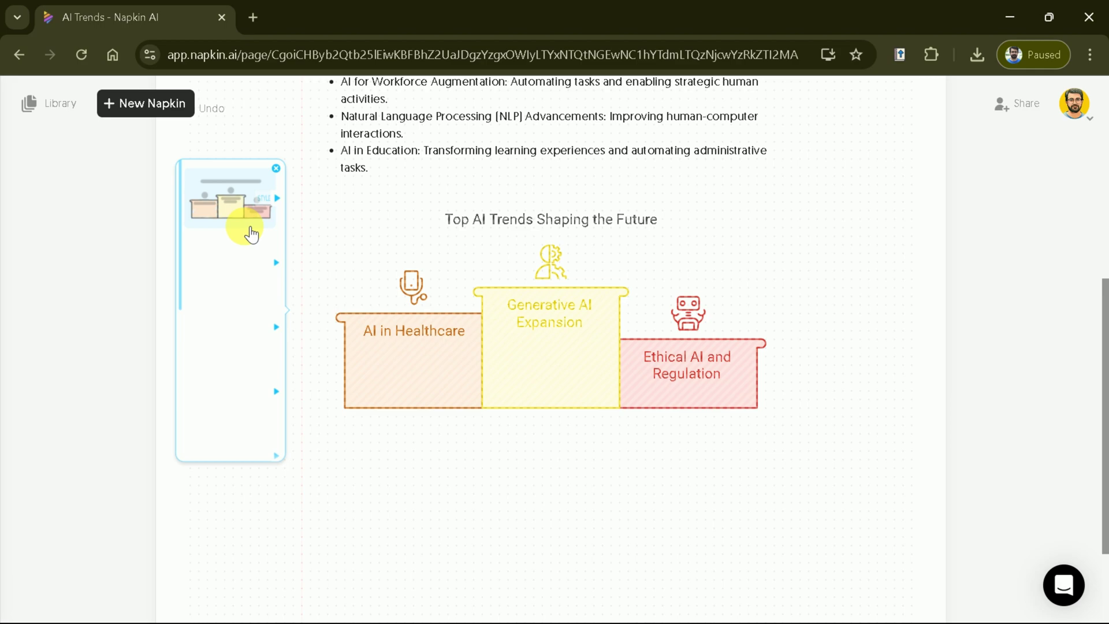
left_click(247, 275)
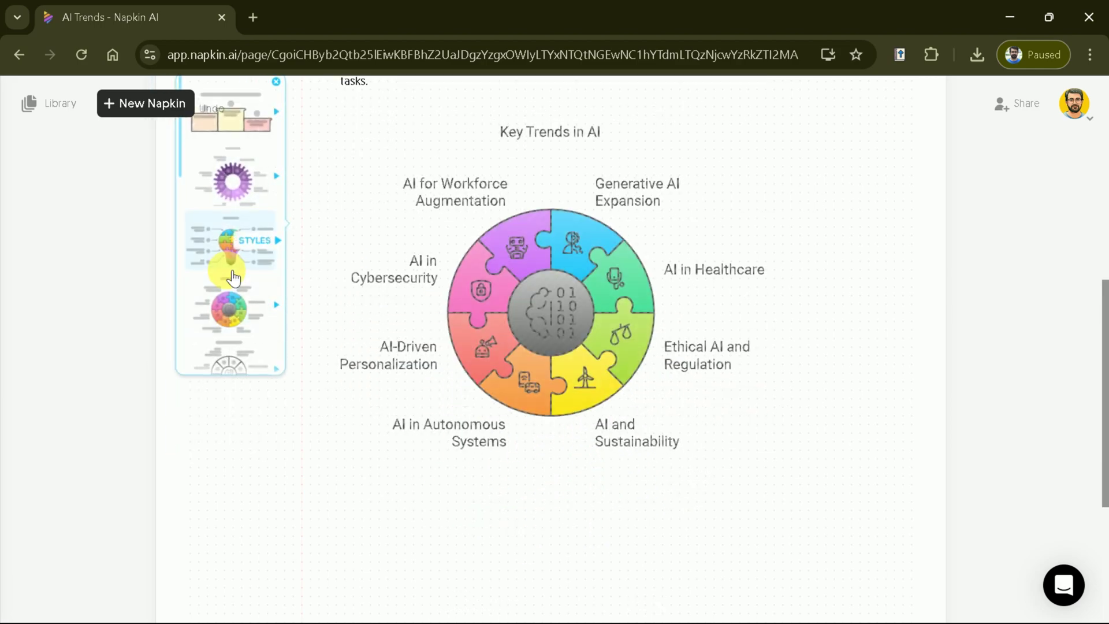
scroll(235, 304, "down", 3)
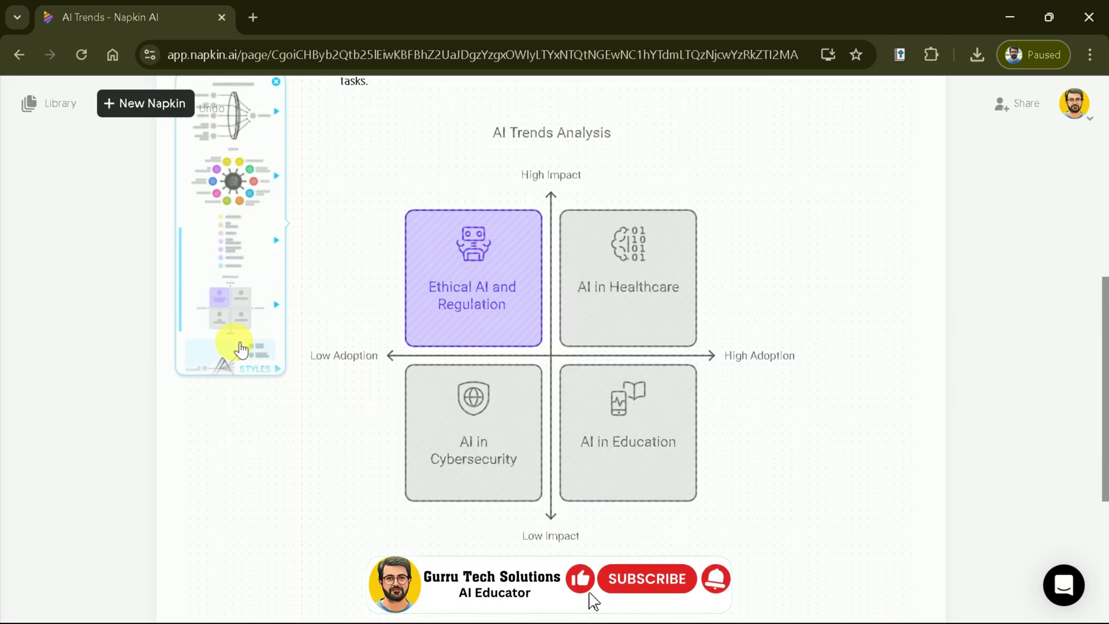
left_click(230, 196)
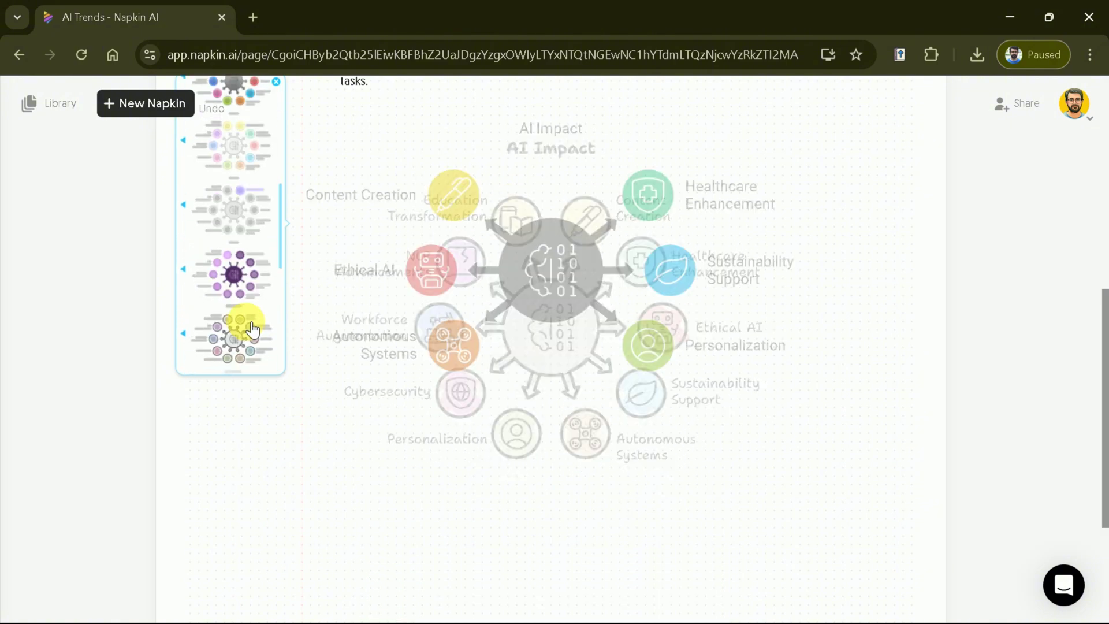
scroll(240, 321, "up", 3)
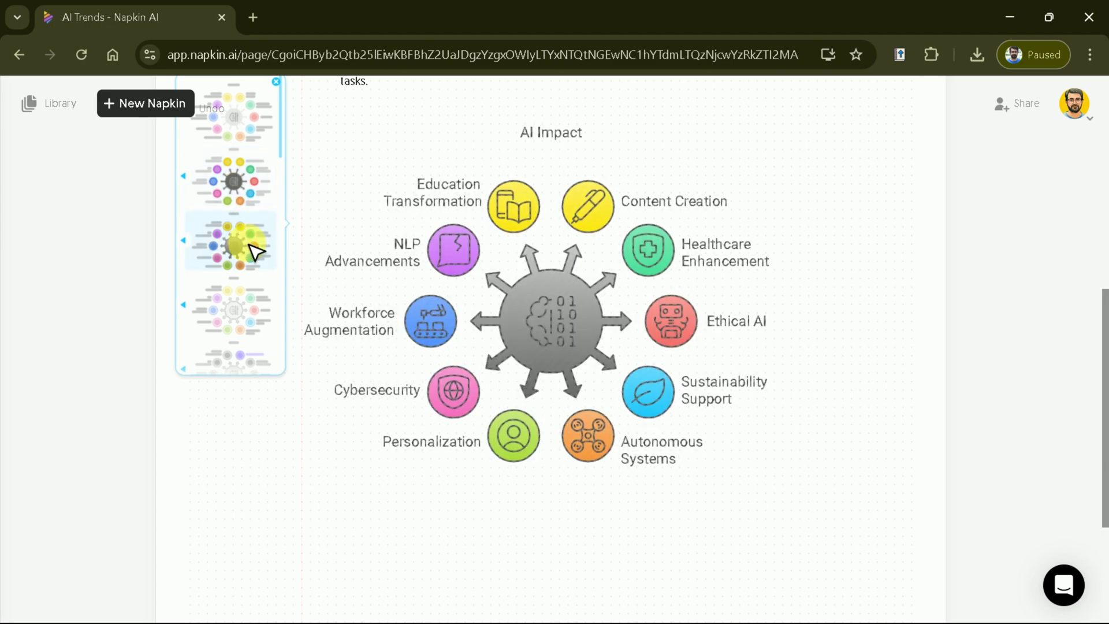
left_click(243, 241)
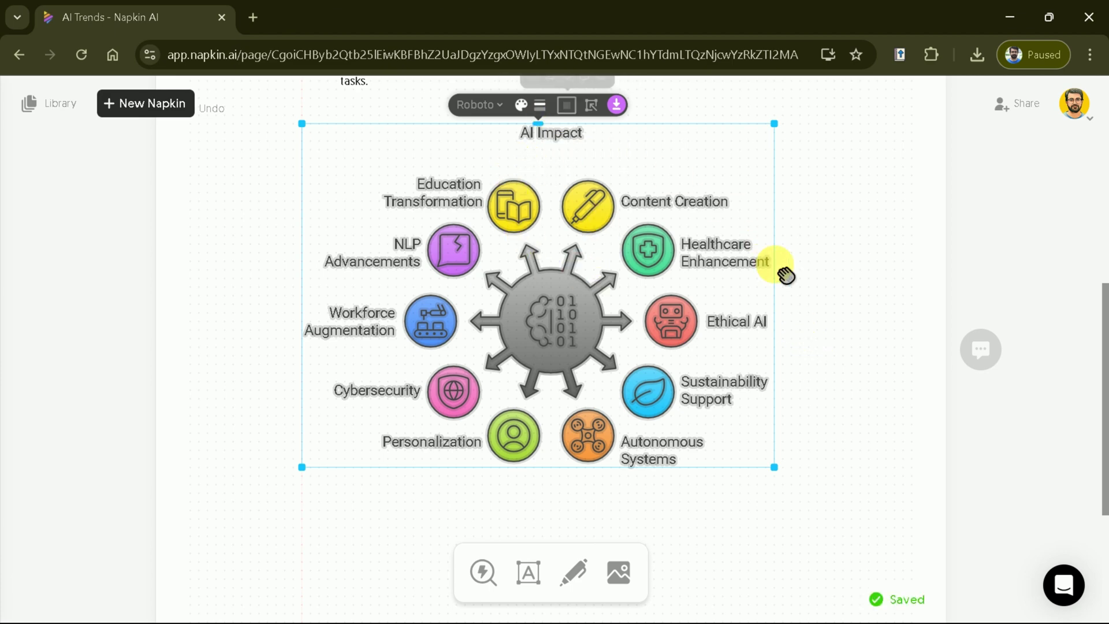
left_click(841, 337)
scroll(839, 336, "up", 6)
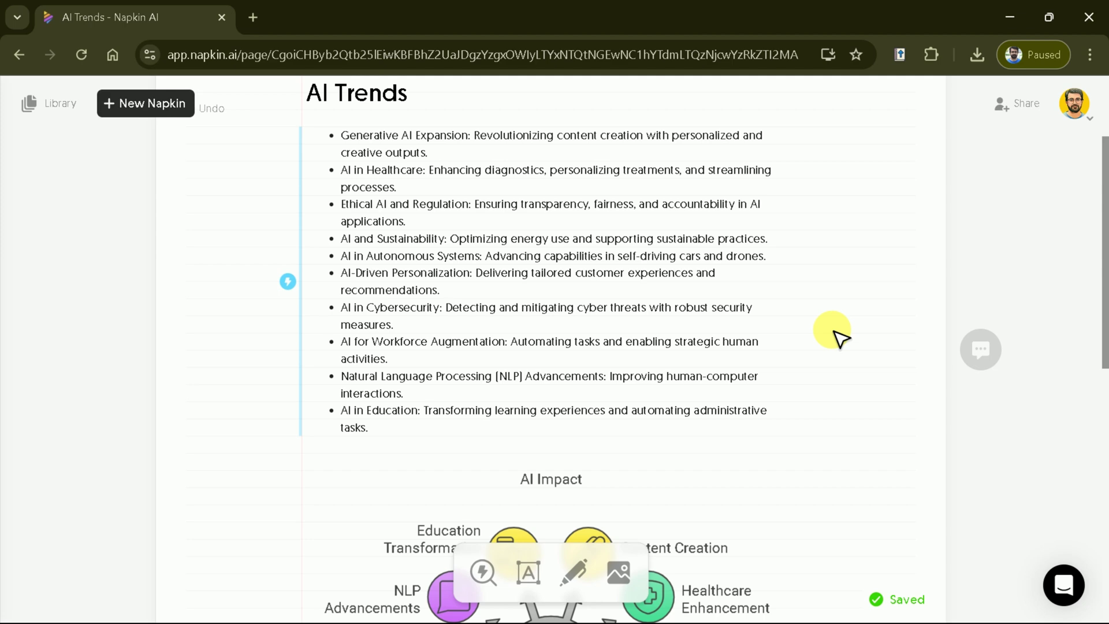
scroll(840, 338, "up", 2)
scroll(556, 300, "down", 7)
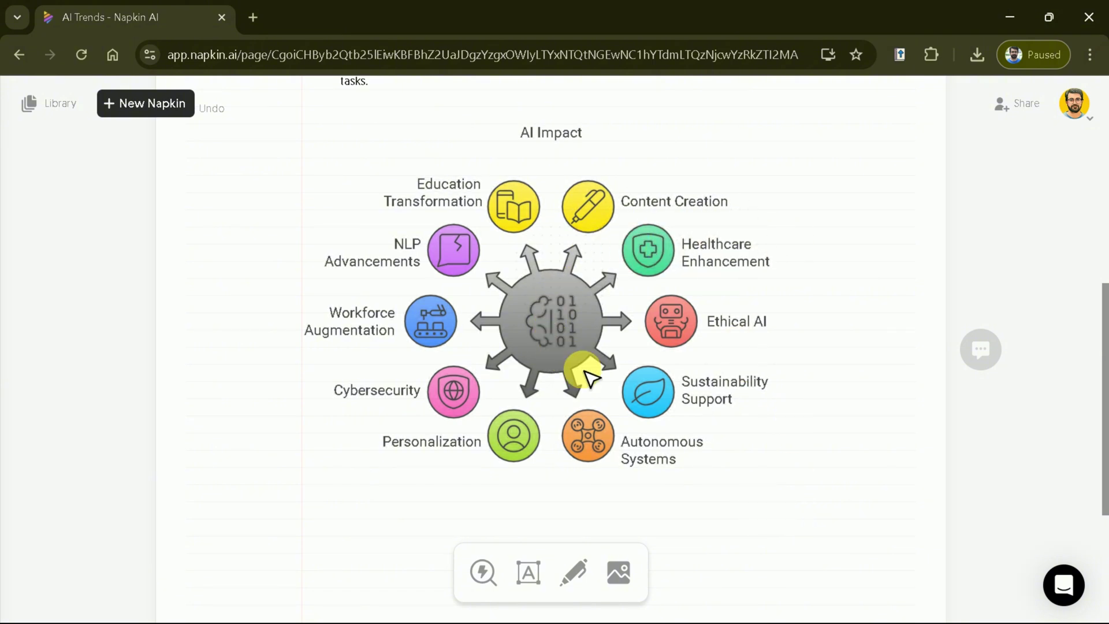
scroll(508, 379, "down", 1)
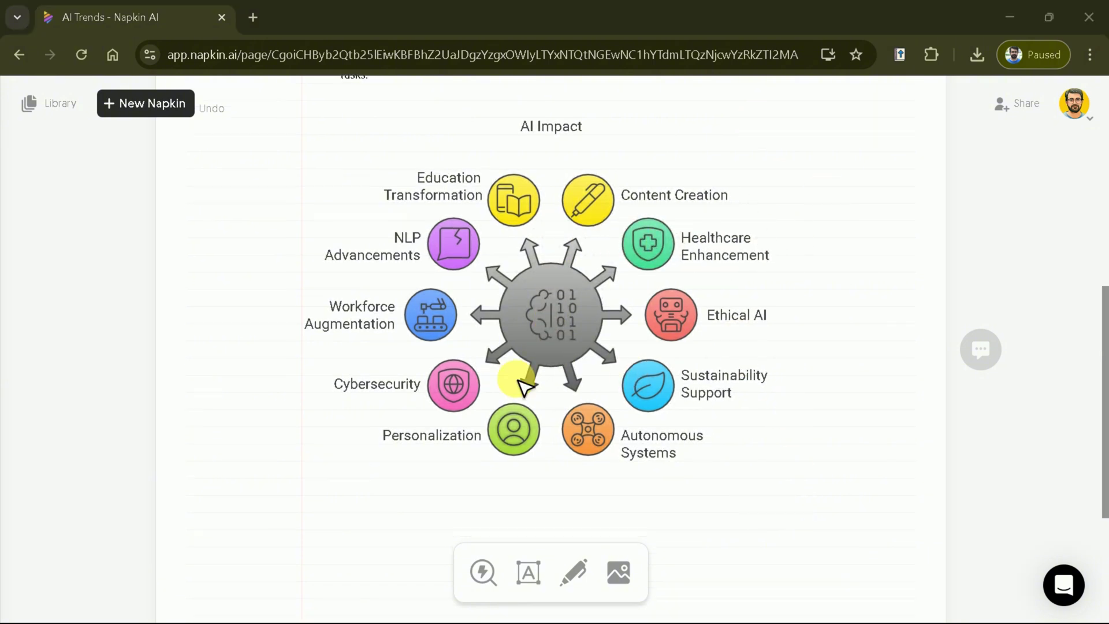
left_click(551, 129)
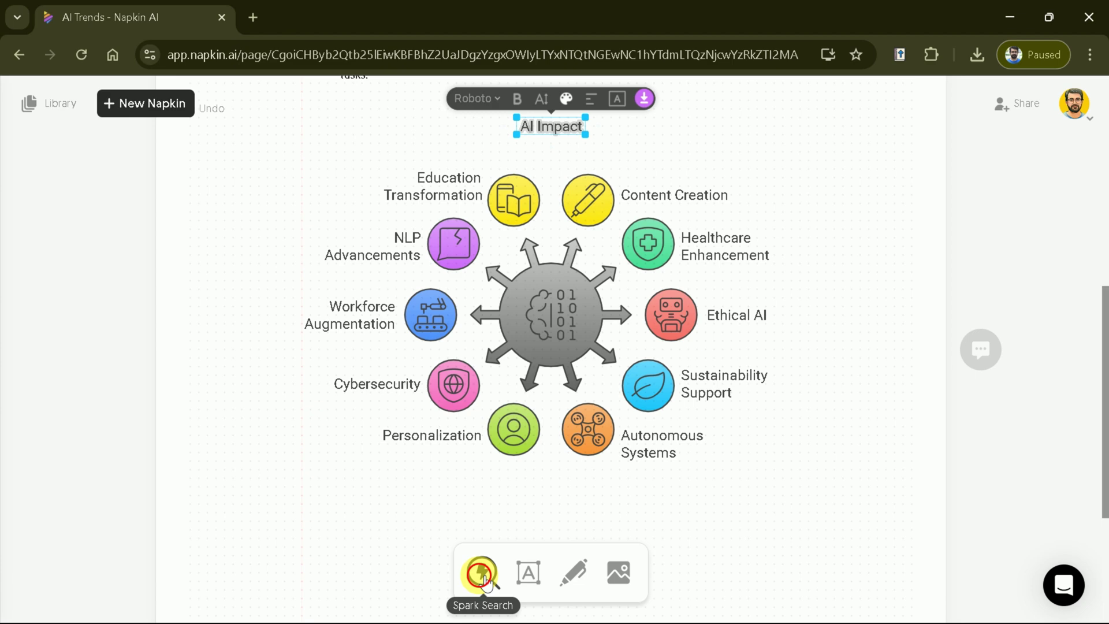
- Add a 'Gurru Tech Solutions' label below the diagram and sketch an arrow to its right
left_click(484, 577)
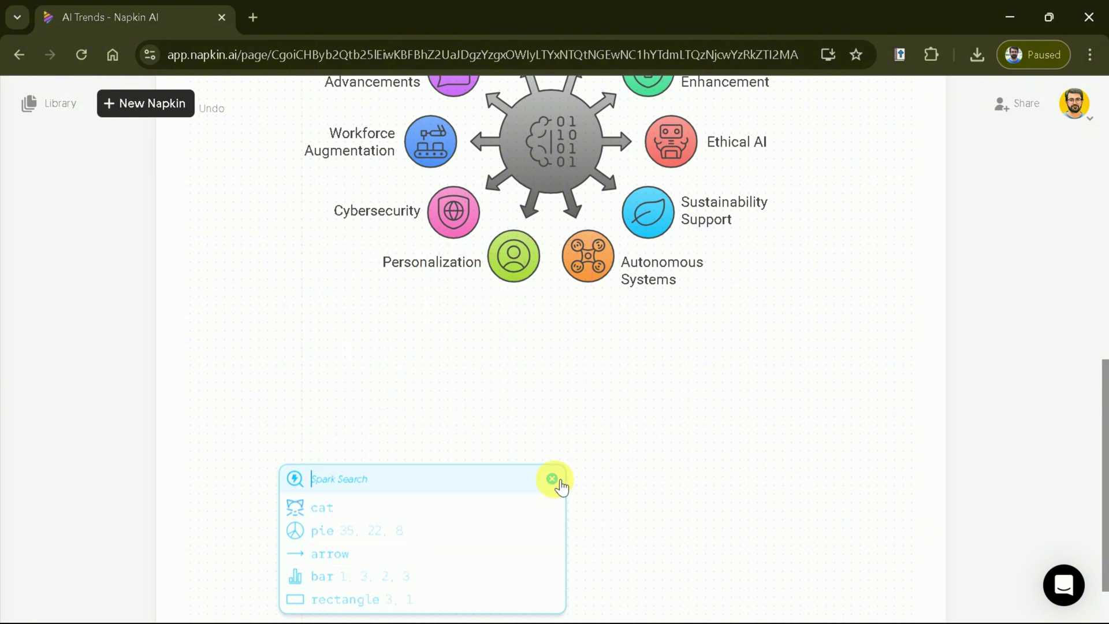
left_click(597, 472)
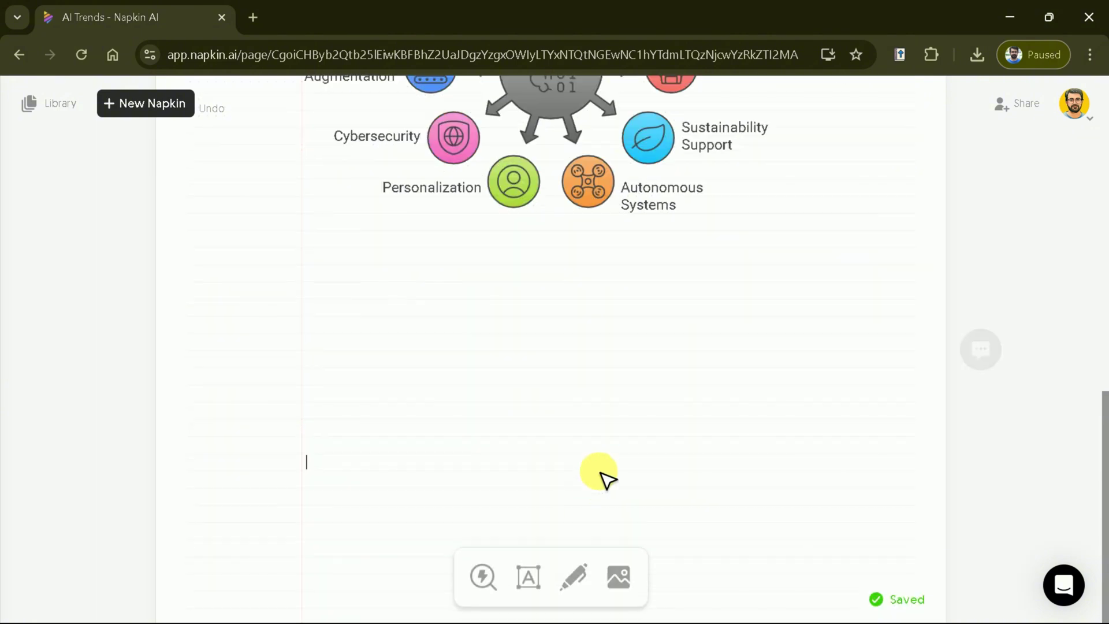
left_click(528, 571)
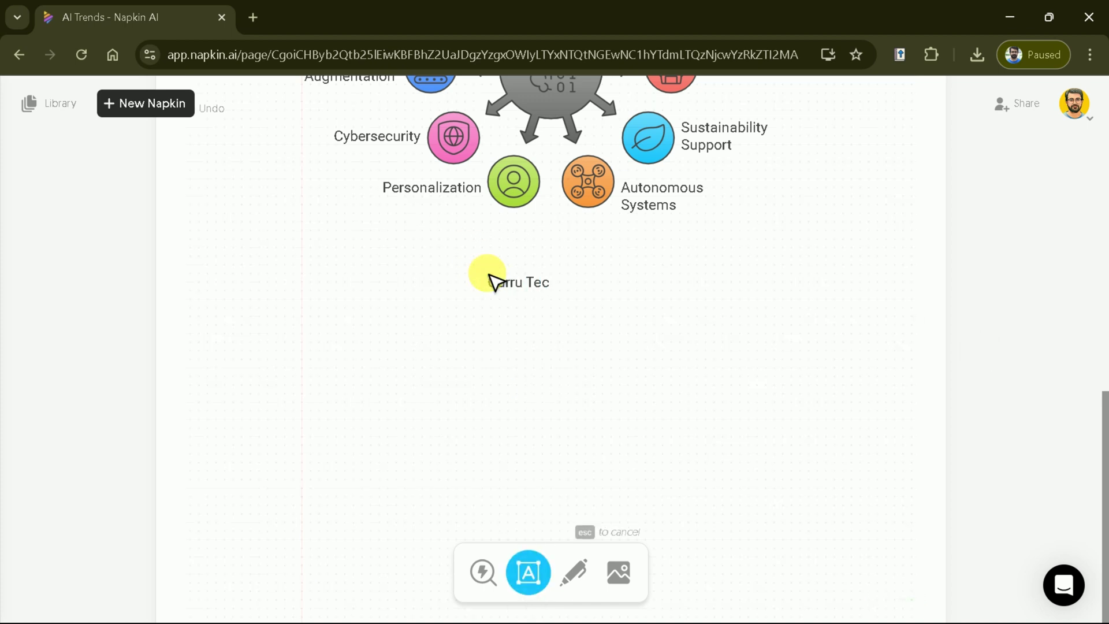
left_click(580, 593)
mouse_move(649, 303)
left_mouse_down()
mouse_move(683, 352)
mouse_move(705, 333)
mouse_move(677, 291)
left_mouse_up()
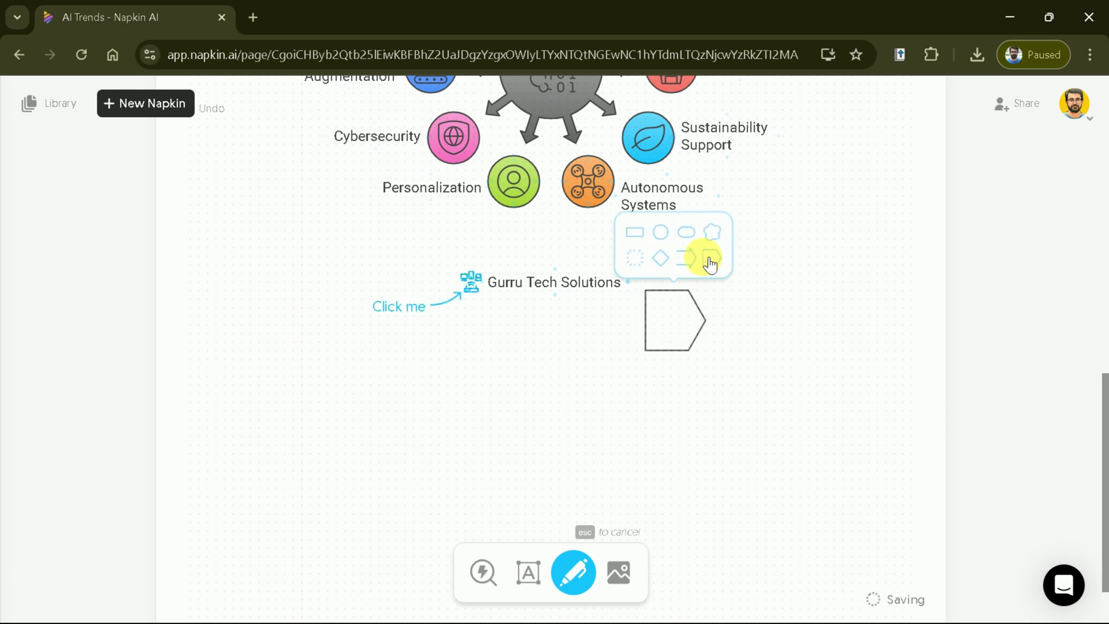
- Accept the clean arrow shape for the sketch, dismissing image import without adding anything
left_click(689, 280)
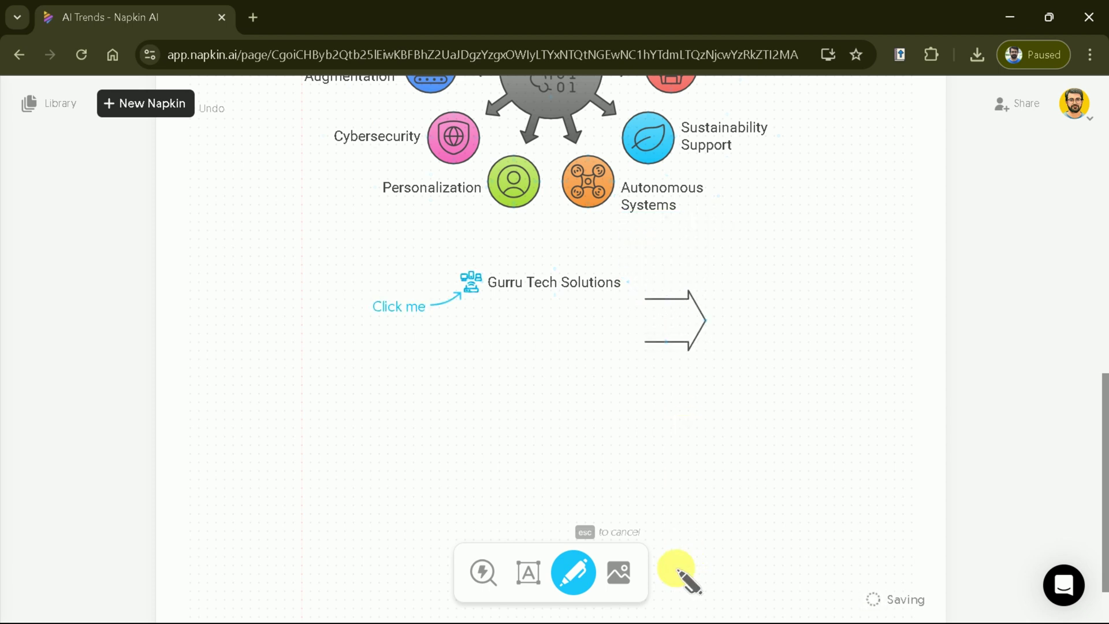
left_click(632, 580)
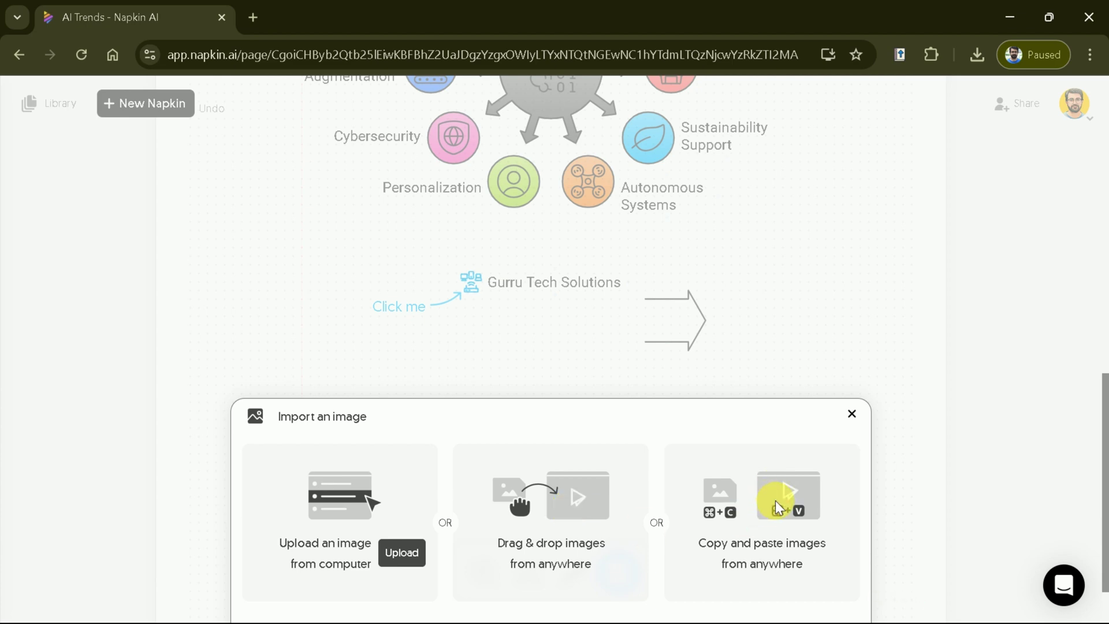
left_click(852, 415)
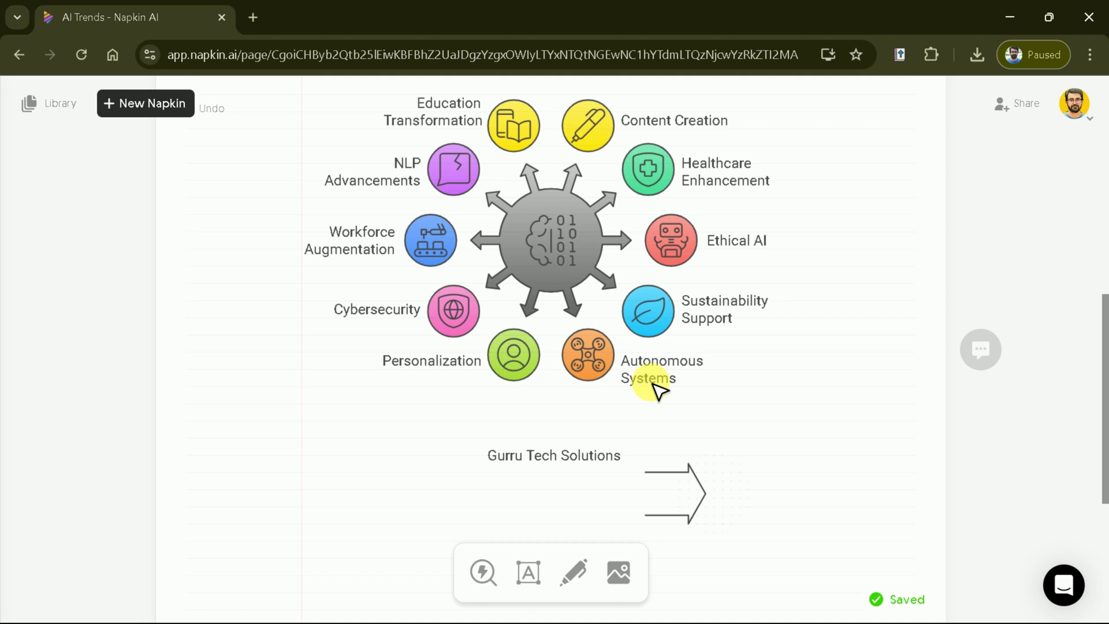
scroll(657, 383, "up", 2)
left_click(1006, 106)
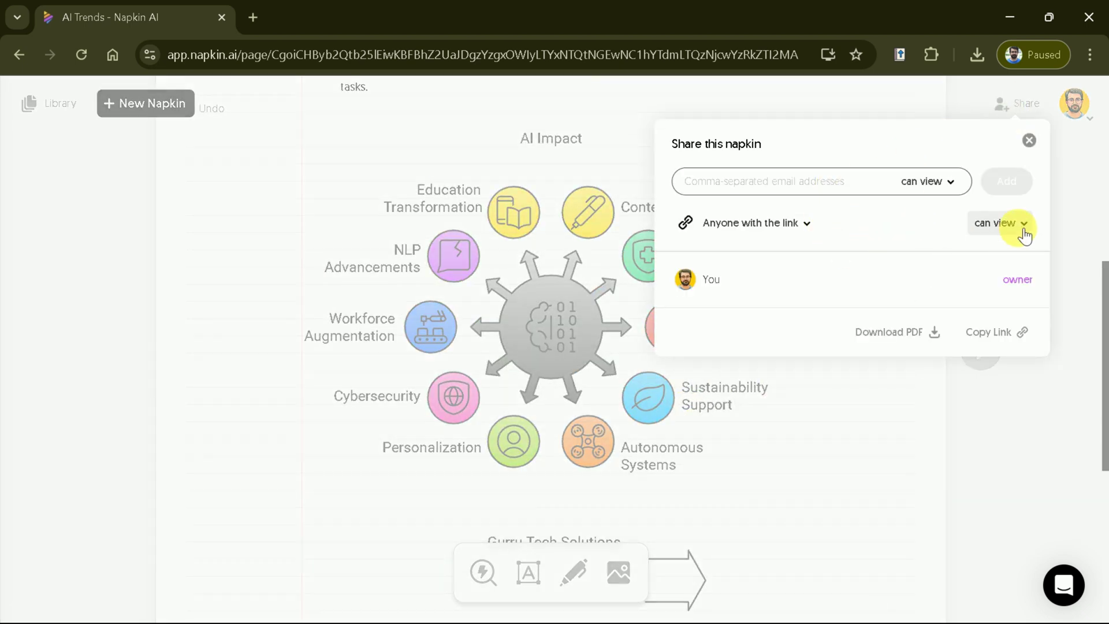
left_click(1017, 224)
left_click(787, 270)
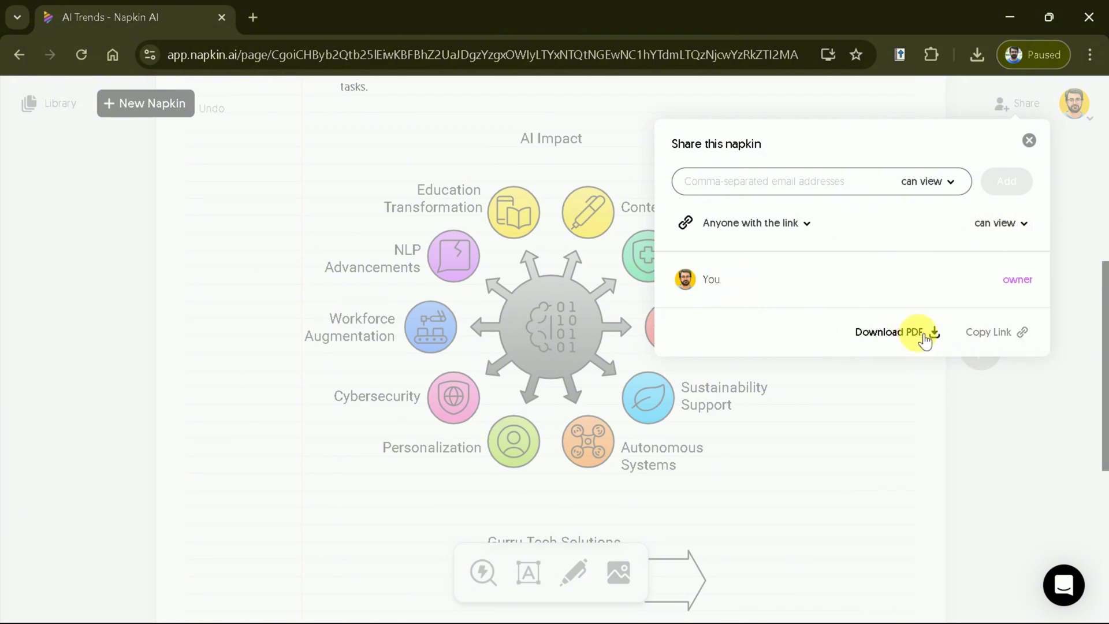
left_click(990, 334)
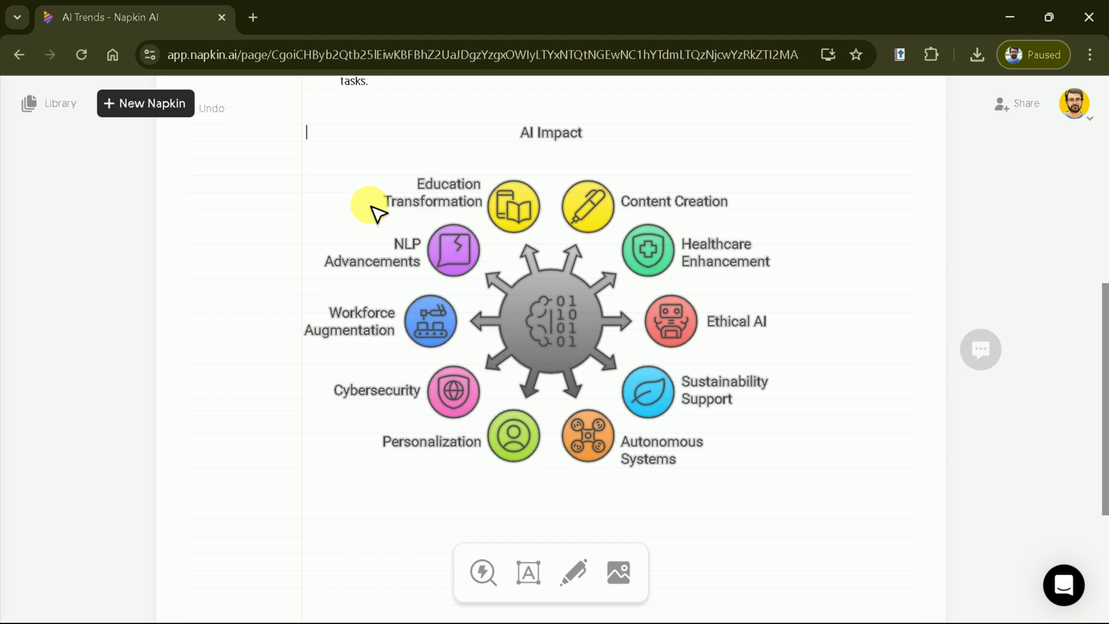
scroll(452, 297, "up", 7)
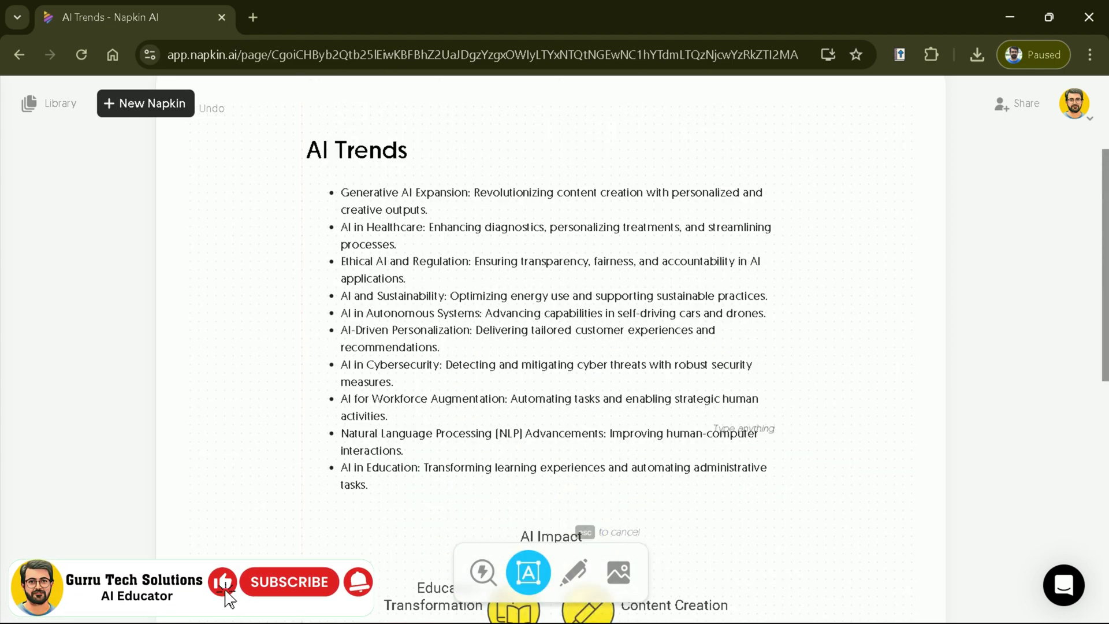
scroll(229, 599, "up", 2)
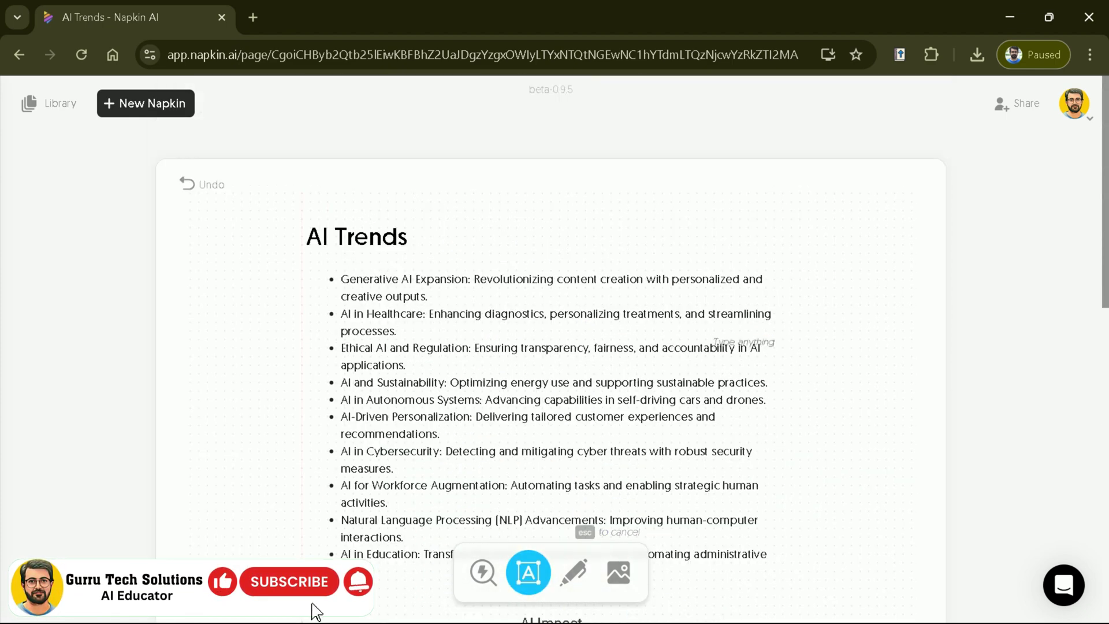
left_click(1084, 120)
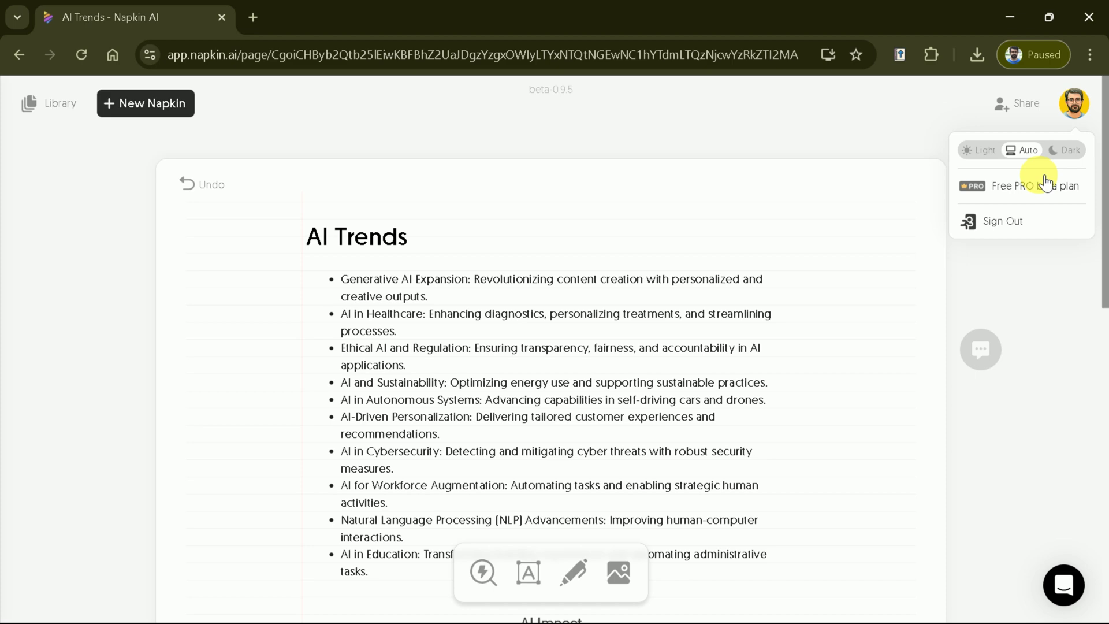
left_click(832, 250)
scroll(681, 327, "down", 9)
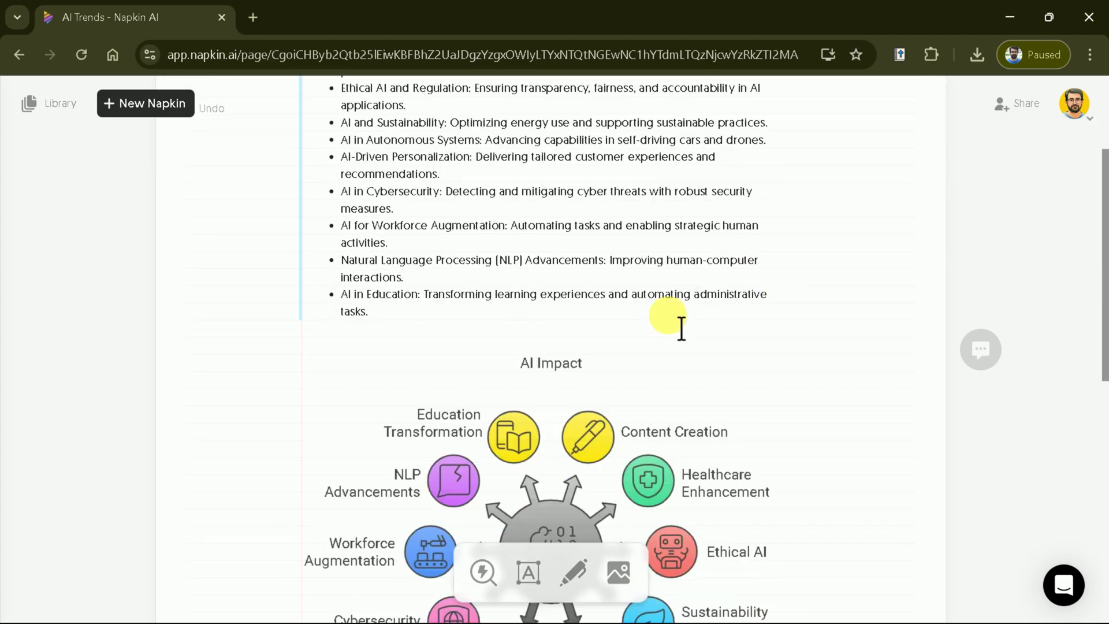
scroll(685, 331, "up", 2)
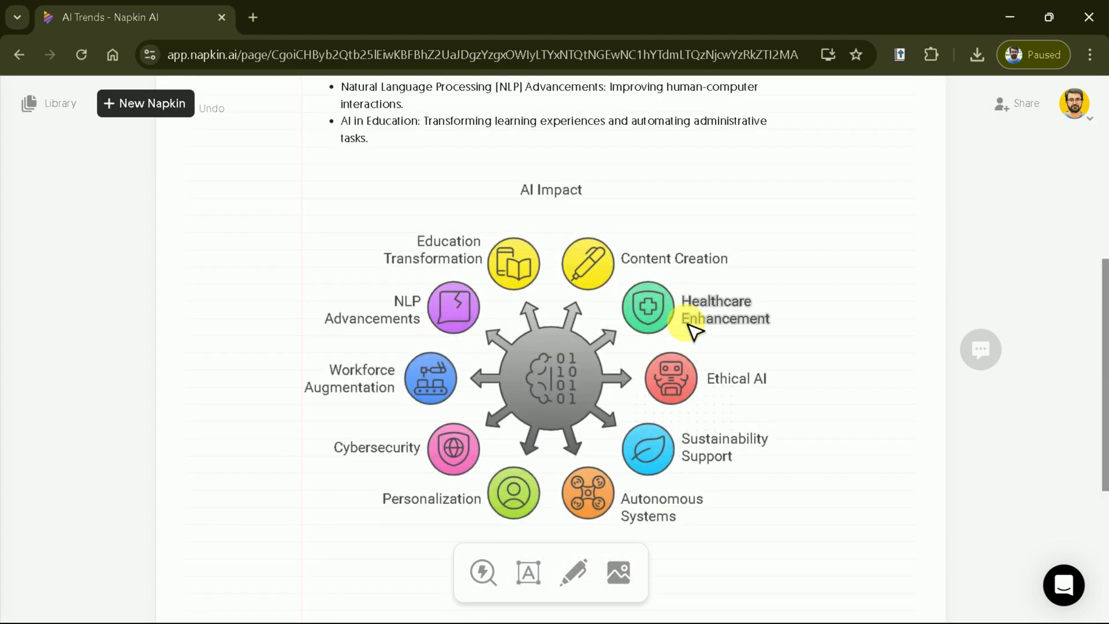